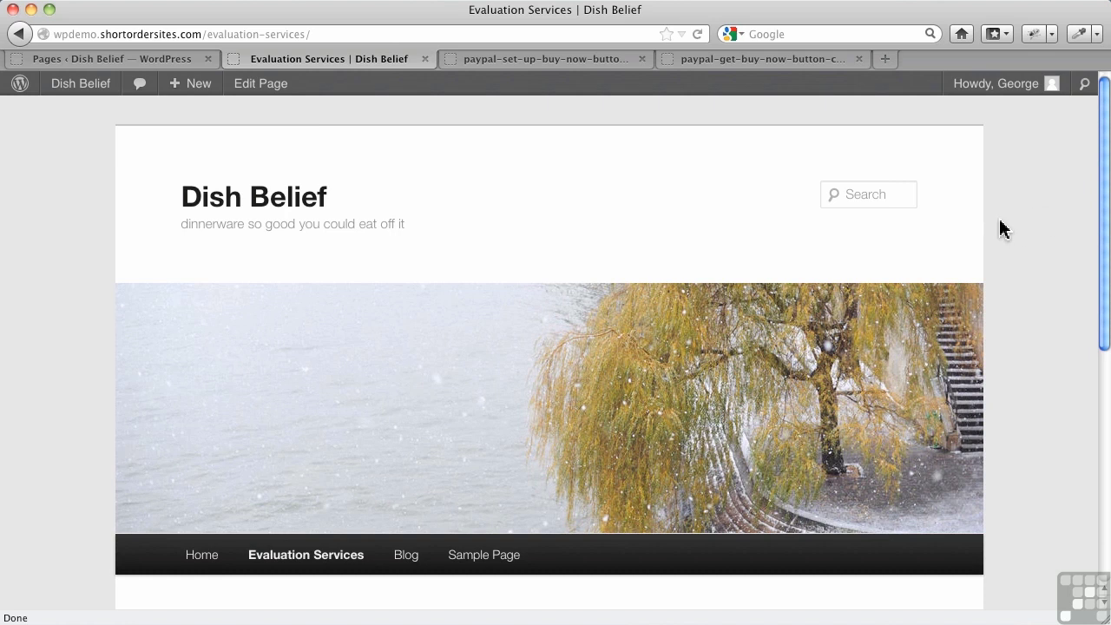
Step: Open the Evaluation Services page for editing in the HTML editor
{"action": "scroll", "coordinate": [462, 266], "scroll_direction": "down", "scroll_amount": 1}
{"action": "scroll", "coordinate": [462, 267], "scroll_direction": "down", "scroll_amount": 10}
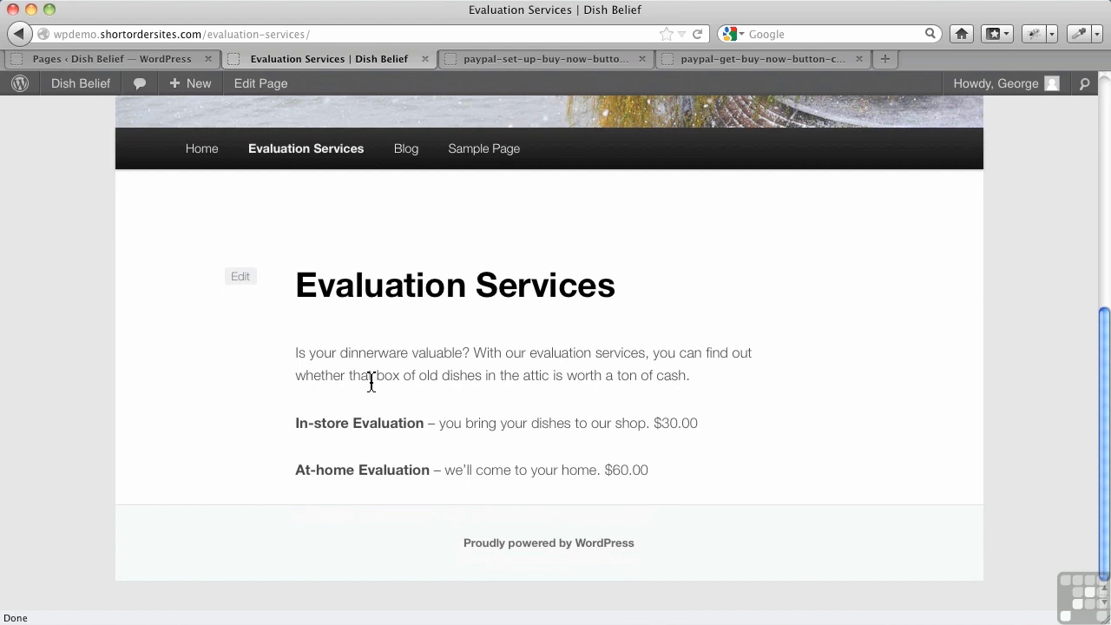
{"action": "left_click", "coordinate": [97, 57]}
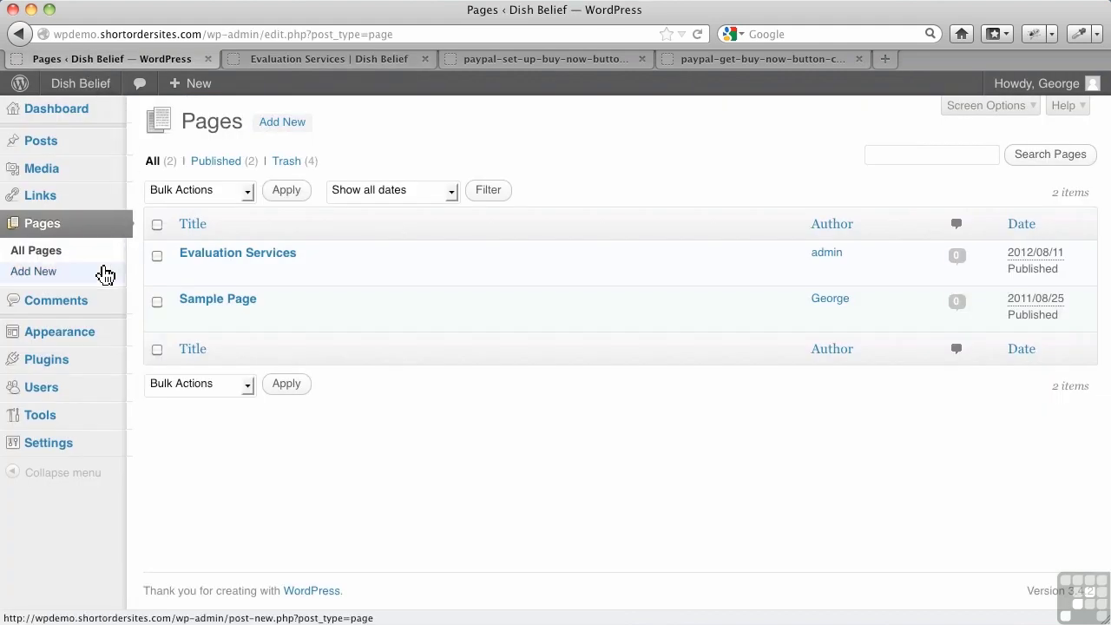
{"action": "left_click", "coordinate": [185, 258]}
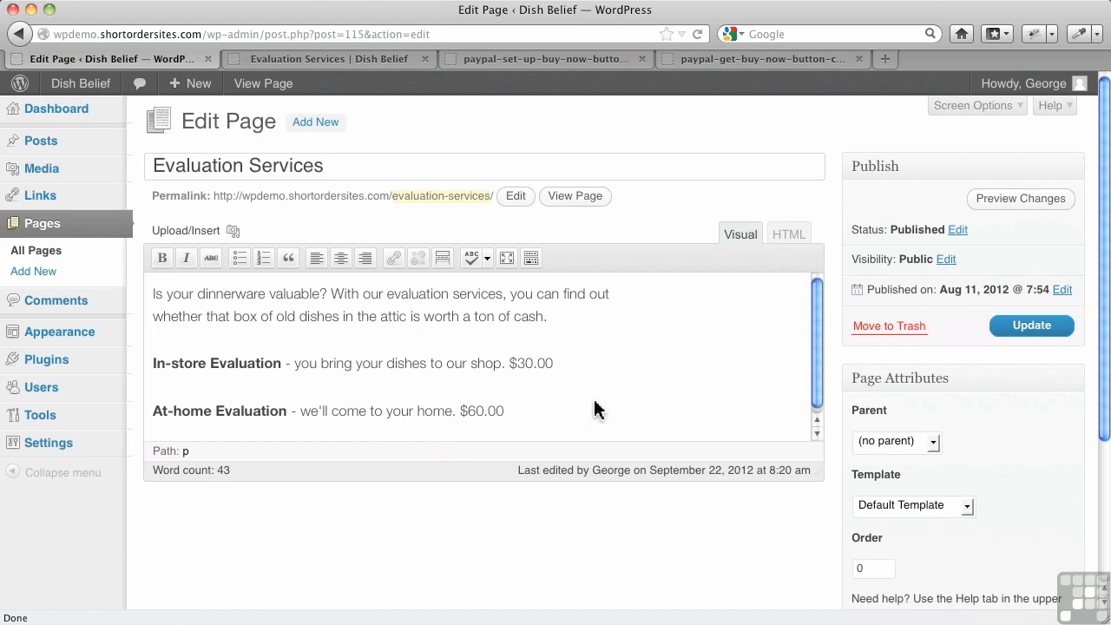
{"action": "scroll", "coordinate": [594, 409], "scroll_direction": "down", "scroll_amount": 1}
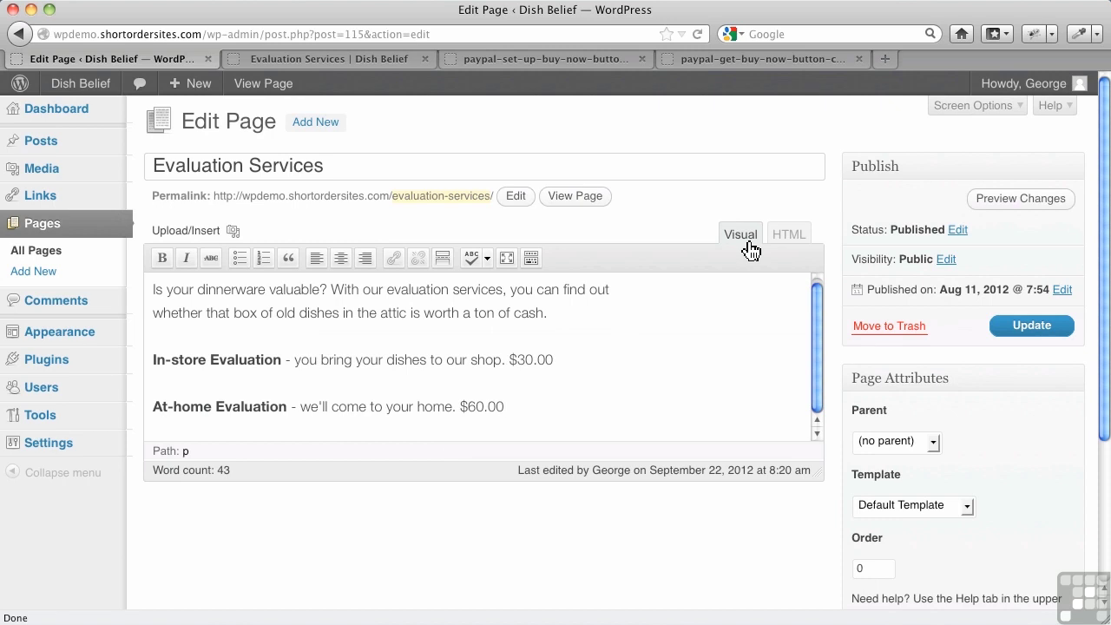
{"action": "left_click", "coordinate": [799, 240]}
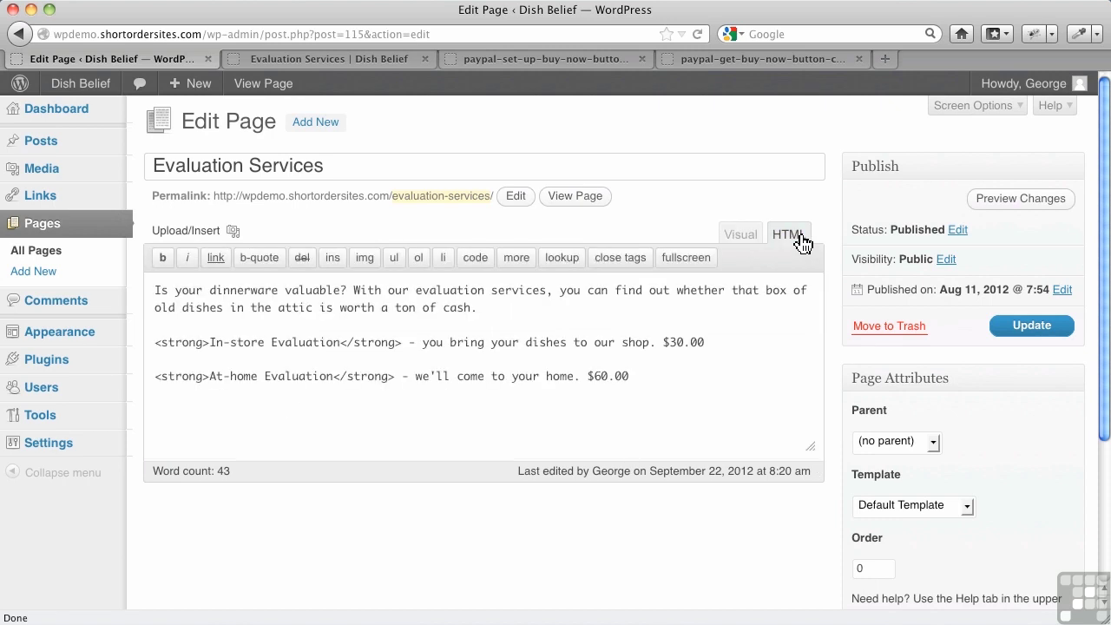
Step: Paste the PayPal Buy Now form code on a new line below $60.00 and update the page
{"action": "left_click", "coordinate": [654, 390]}
{"action": "key", "text": "Return"}
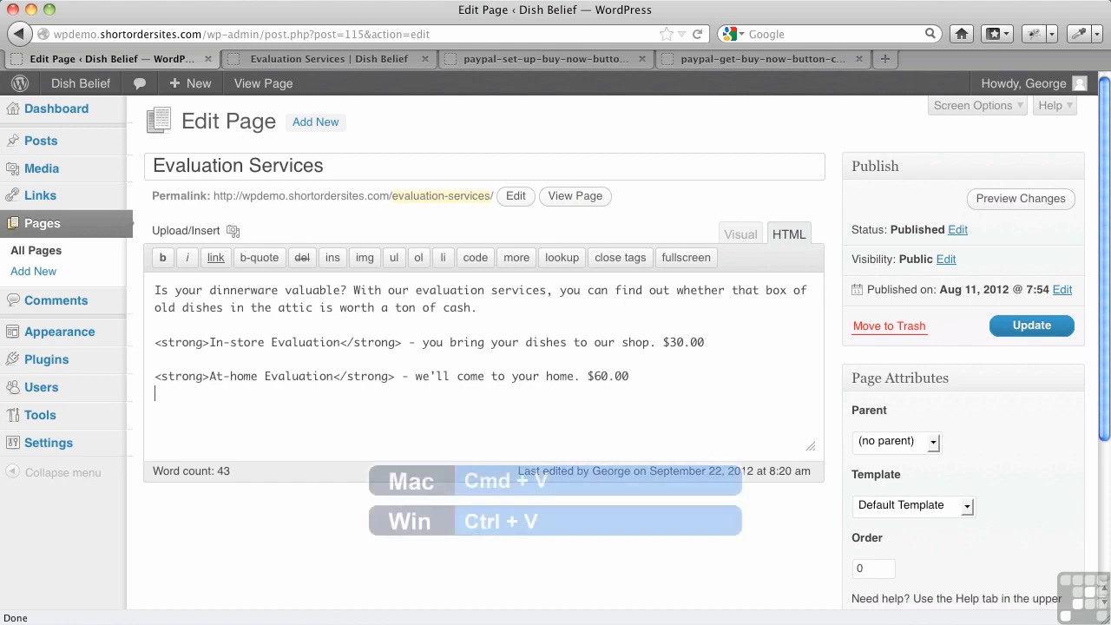
{"action": "type", "text": "<form action=\"https://www.paypal.com/cgi-bin/webscr\" method=\"post\"> <input type=\"hidden\" name=\"cmd\" value=\"_s-xclick\"> <input type=\"hidden\" name=\"hosted_button_id\" value=\"LV3ZXR3WYLHML\"> <input type=\"image\" src=\"https://www.paypalobjects.com/en_US/i/btn/btn_buynowCC_LG.gif\" border=\"0\" name=\"submit\" alt=\"PayPal - The safer, easier way to pay online!\"> <img alt=\"\" border=\"0\" src=\"https://www.paypalobjects.com/en_US/i/scr/pixel.gif\" width=\"1\" height=\"1\"> </form>"}
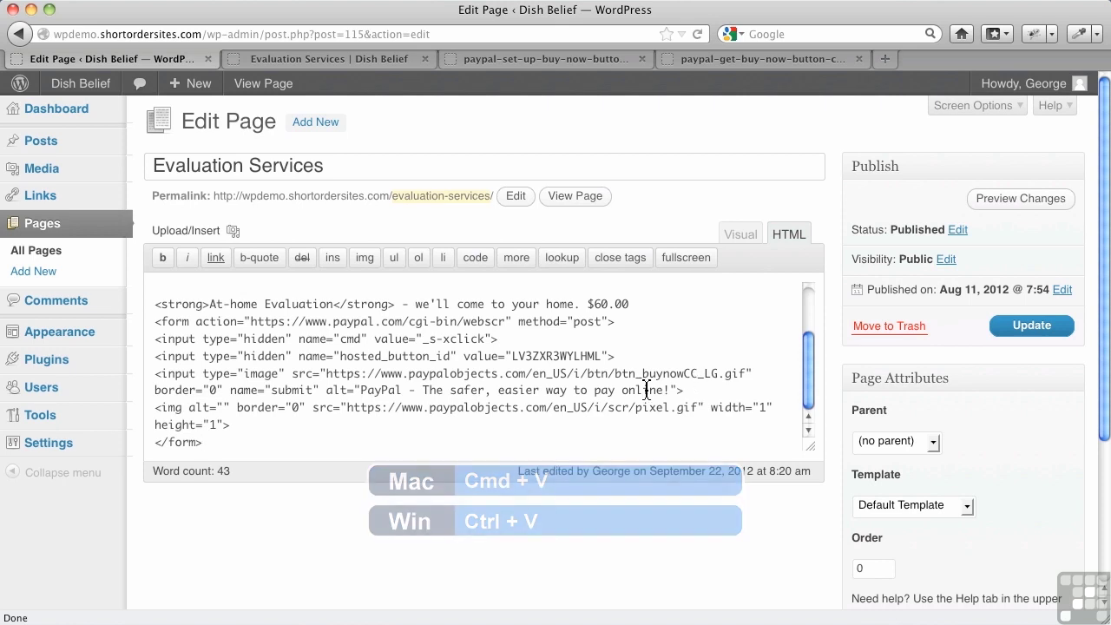
{"action": "left_click", "coordinate": [1031, 337]}
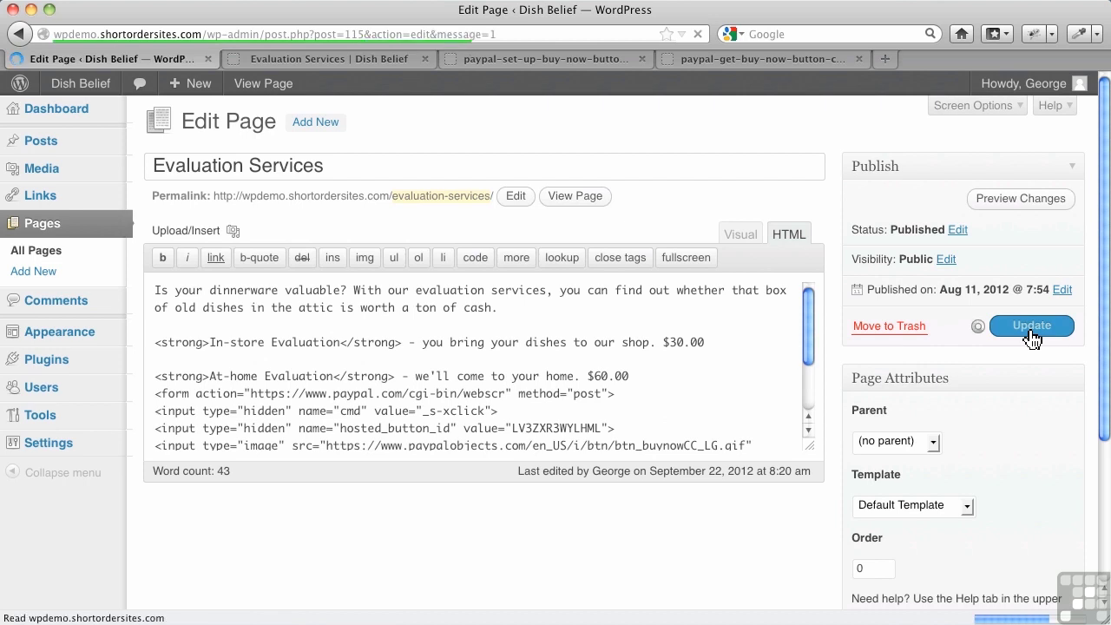
Step: Reload the live Evaluation Services page and confirm Buy Now opens the $60.00 PayPal checkout
{"action": "left_click", "coordinate": [318, 63]}
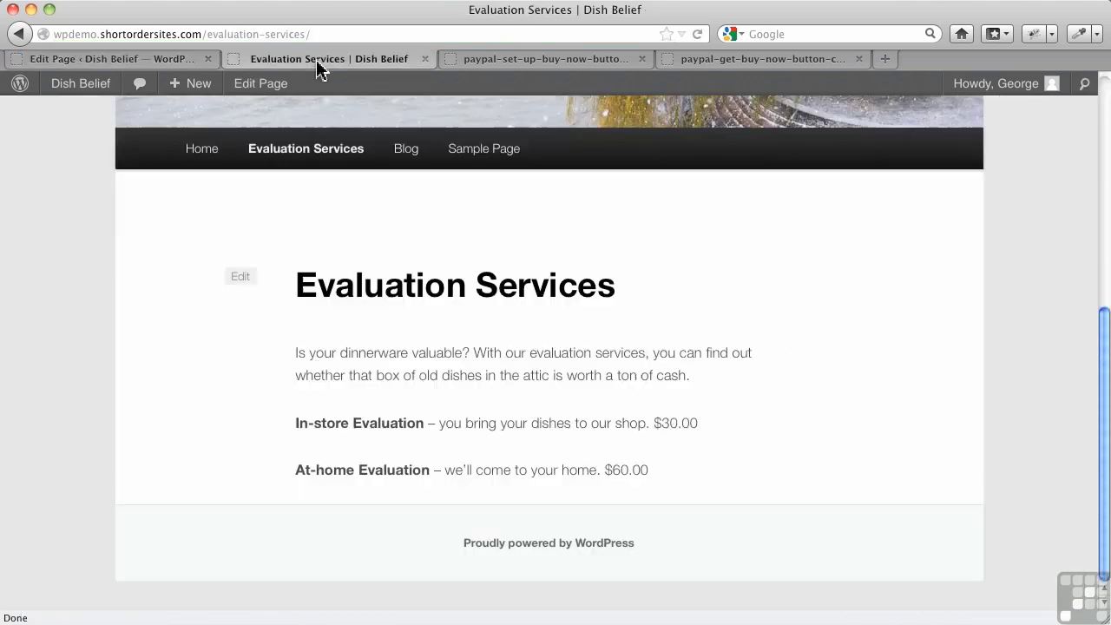
{"action": "left_click", "coordinate": [697, 34]}
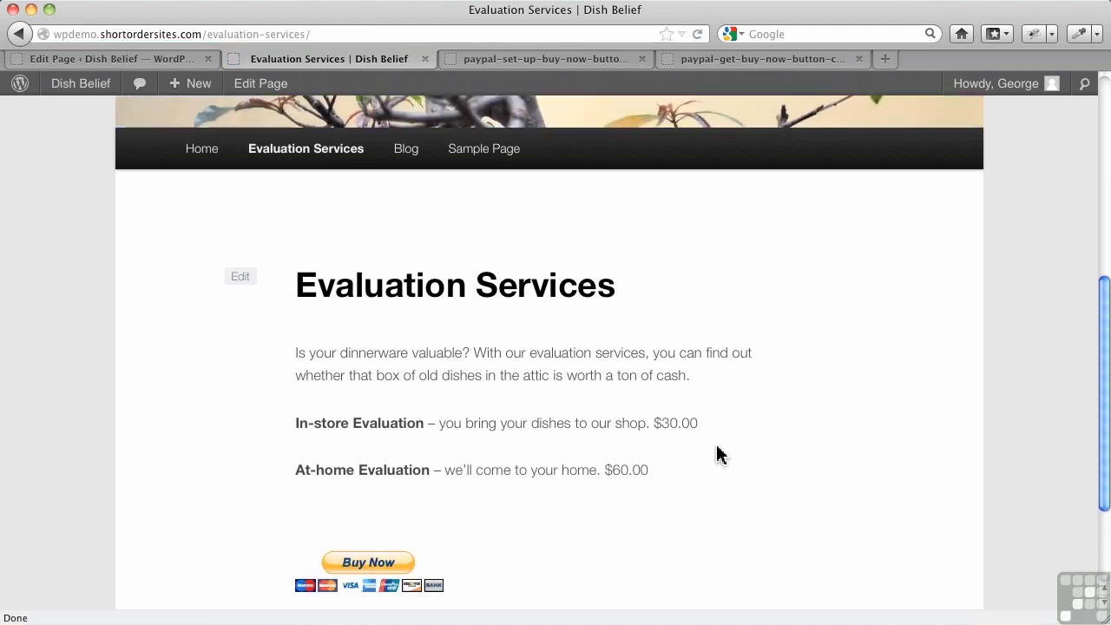
{"action": "scroll", "coordinate": [719, 449], "scroll_direction": "down", "scroll_amount": 3}
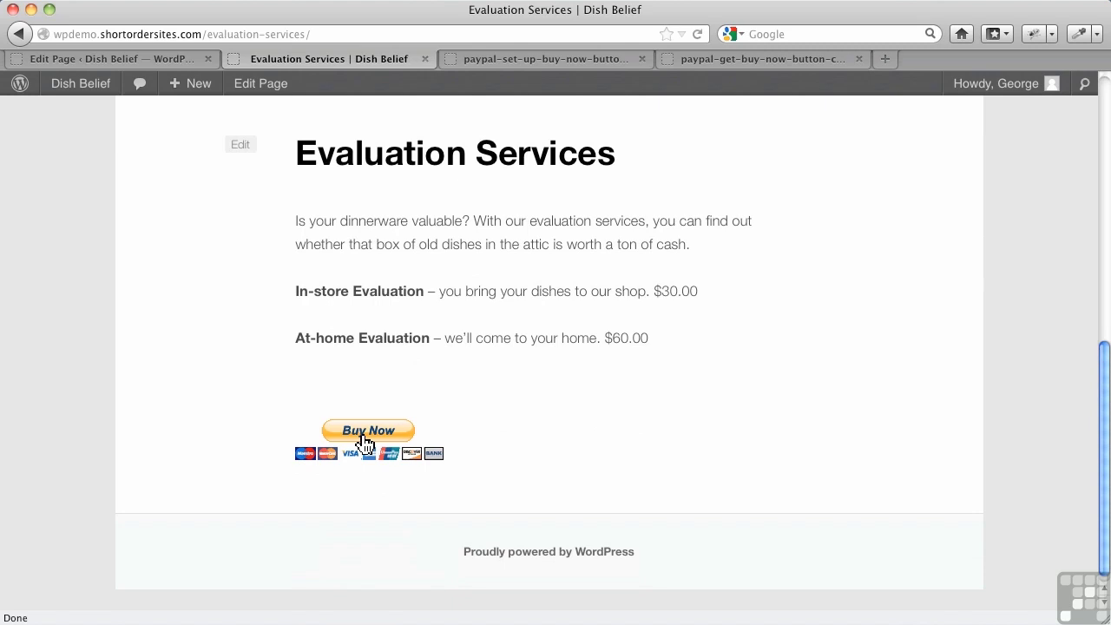
{"action": "left_click", "coordinate": [364, 433]}
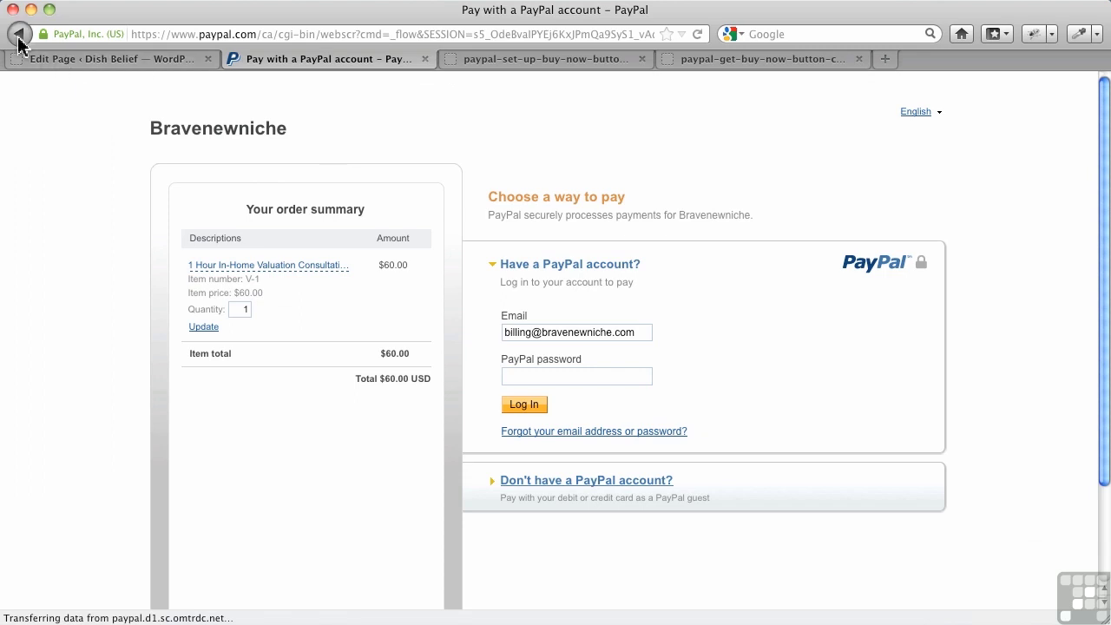
{"action": "left_click", "coordinate": [18, 36]}
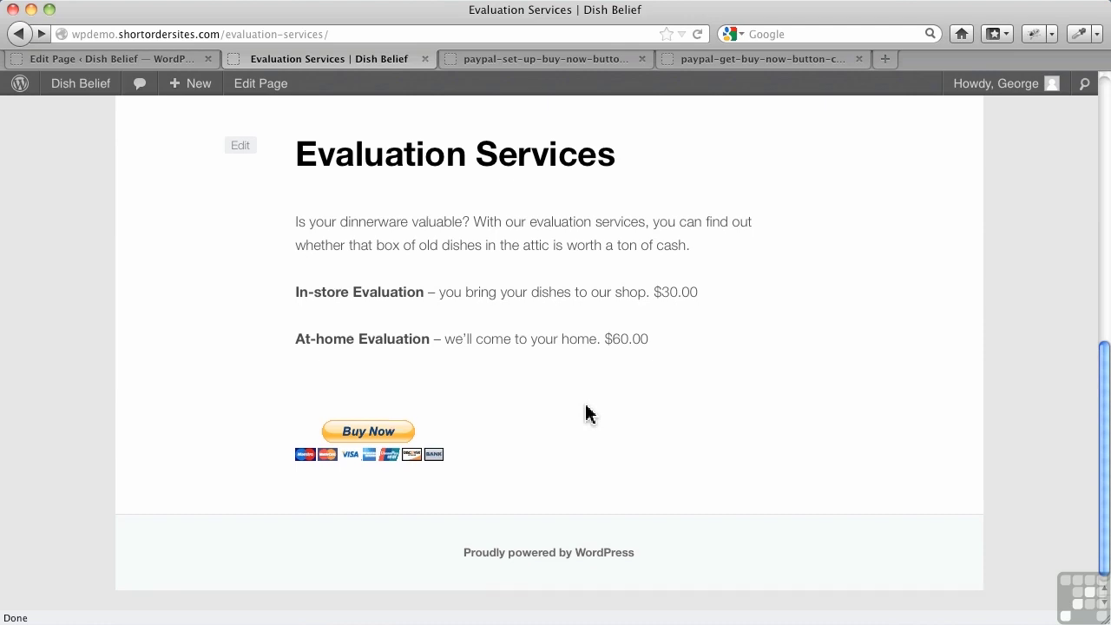
{"action": "scroll", "coordinate": [587, 415], "scroll_direction": "up", "scroll_amount": 10}
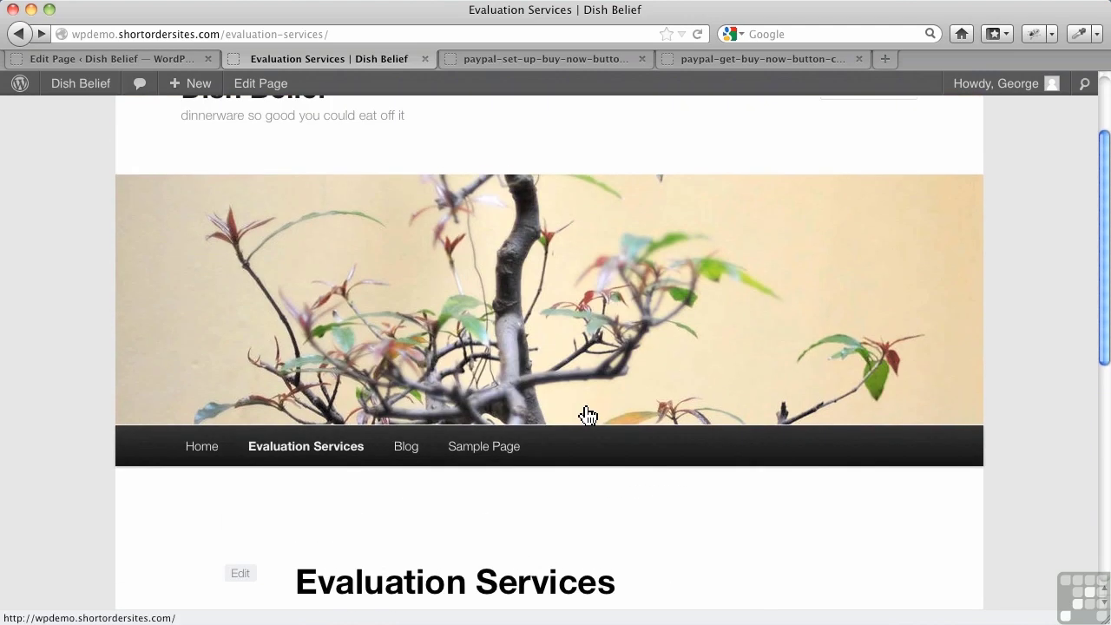
{"action": "scroll", "coordinate": [528, 372], "scroll_direction": "up", "scroll_amount": 3}
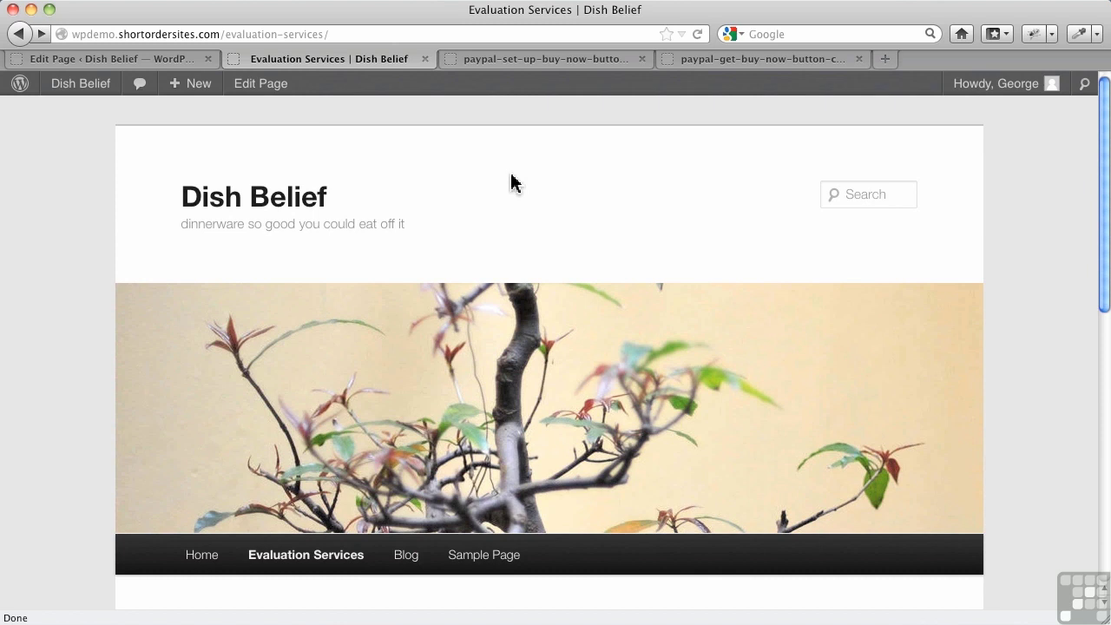
Step: Review the PayPal button setup screenshot, then the button-code screenshot
{"action": "left_click", "coordinate": [531, 62]}
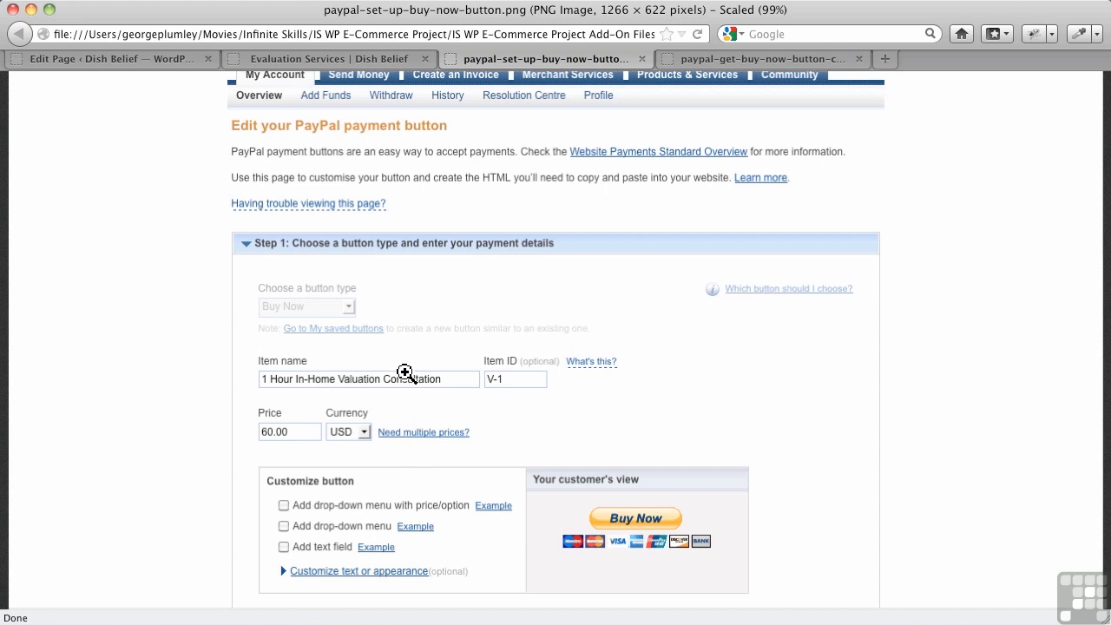
{"action": "left_click", "coordinate": [738, 62]}
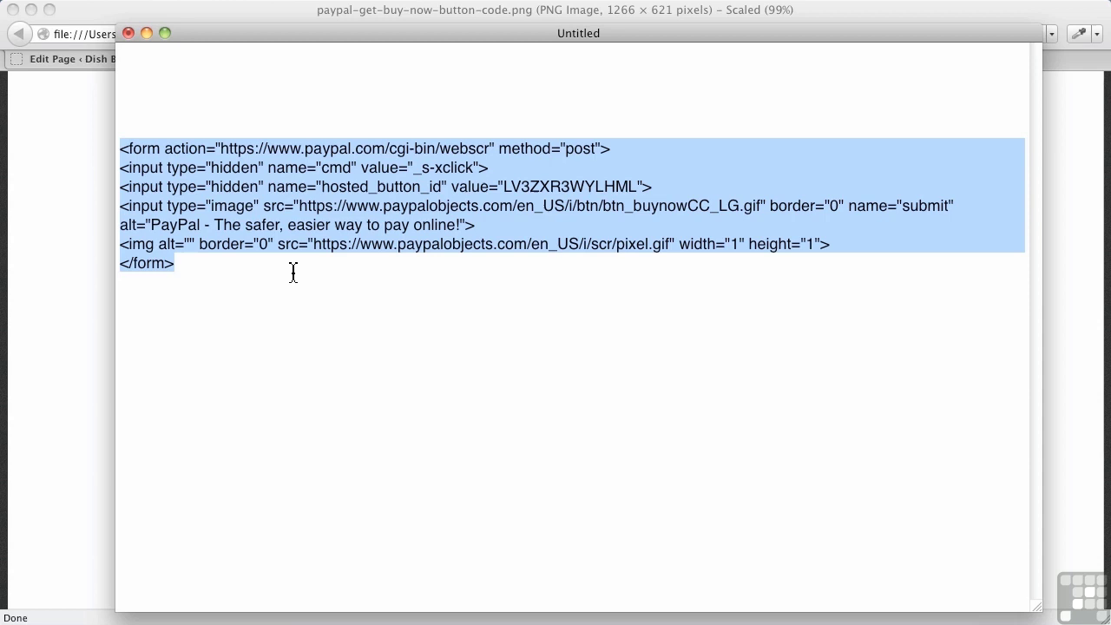
Step: Highlight hosted_button_id and its value, then copy the entire PayPal form code in TextEdit
{"action": "left_click", "coordinate": [320, 195]}
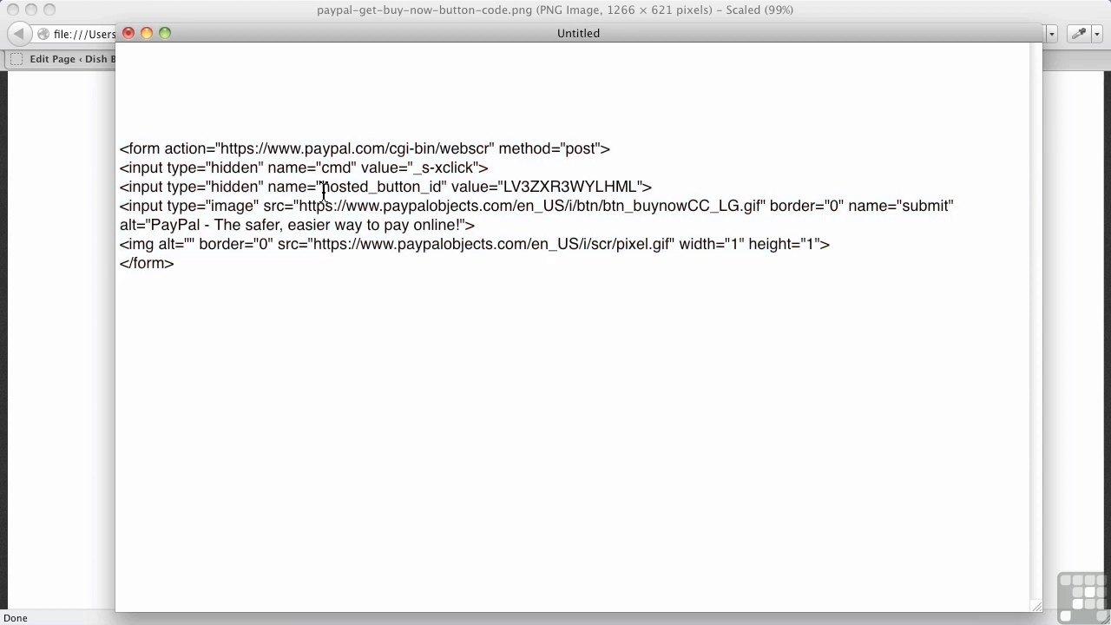
{"action": "double_click", "coordinate": [322, 187]}
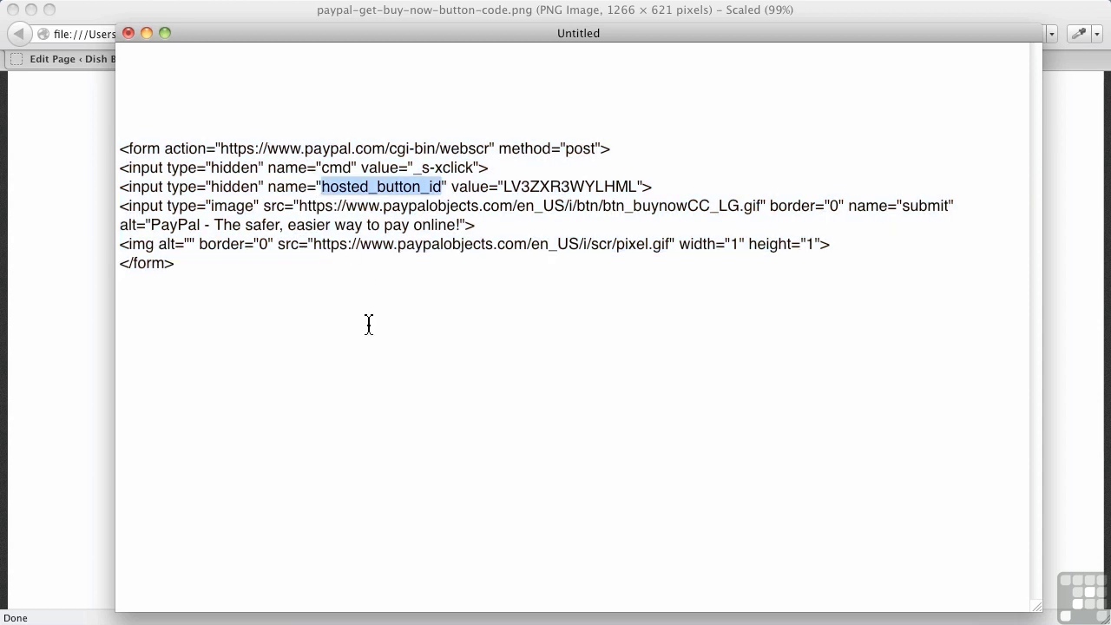
{"action": "double_click", "coordinate": [525, 189]}
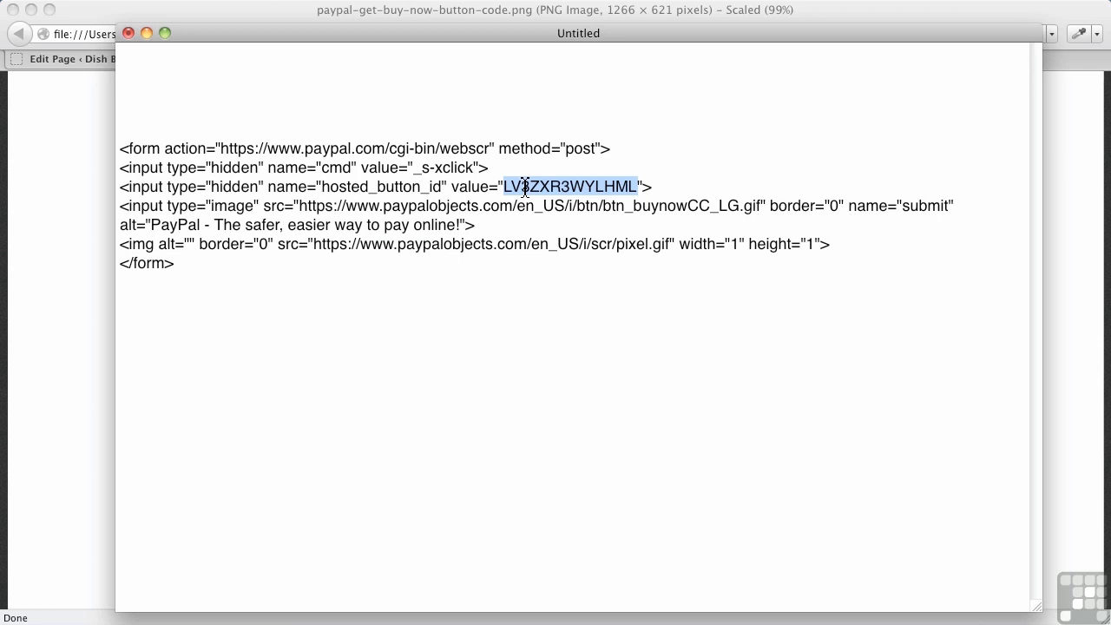
{"action": "left_click", "coordinate": [323, 280]}
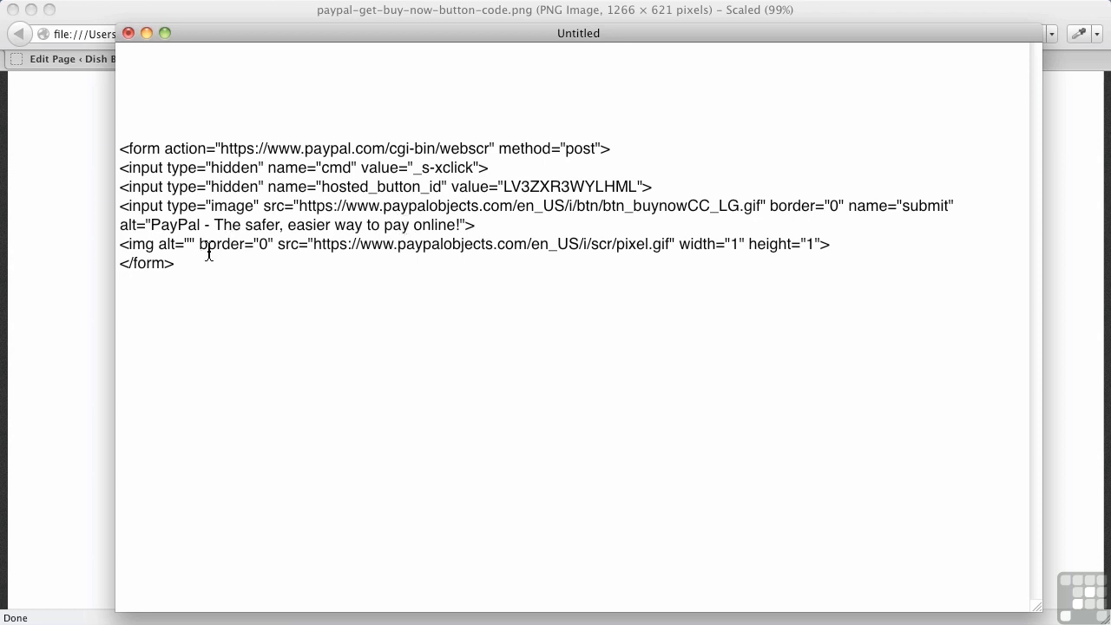
{"action": "left_click_drag", "start_coordinate": [209, 257], "coordinate": [106, 156]}
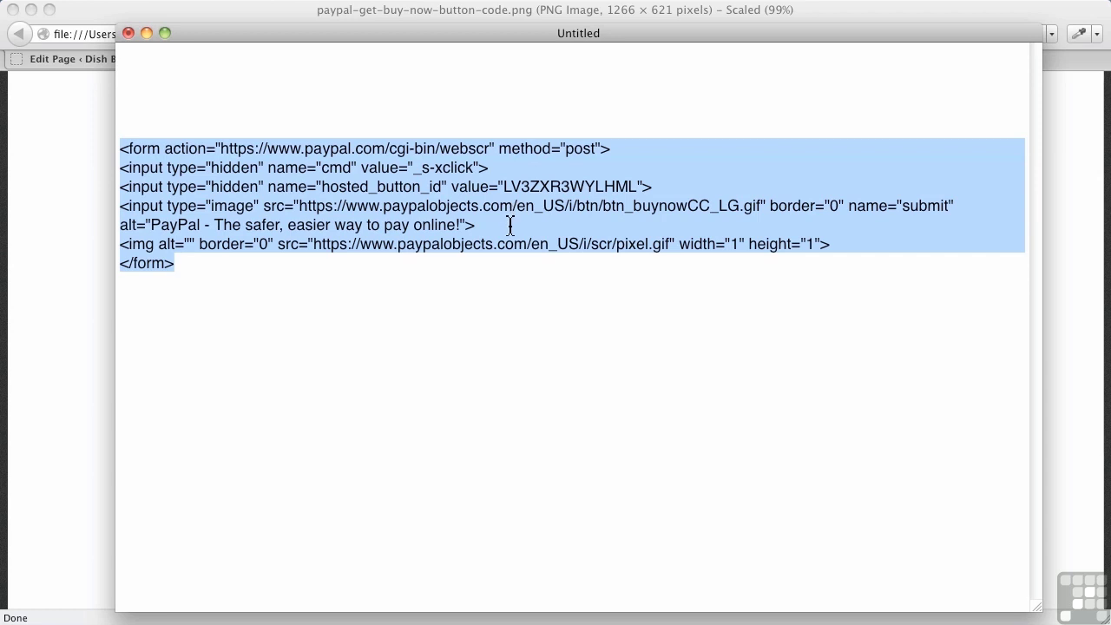
{"action": "key", "text": "super+c"}
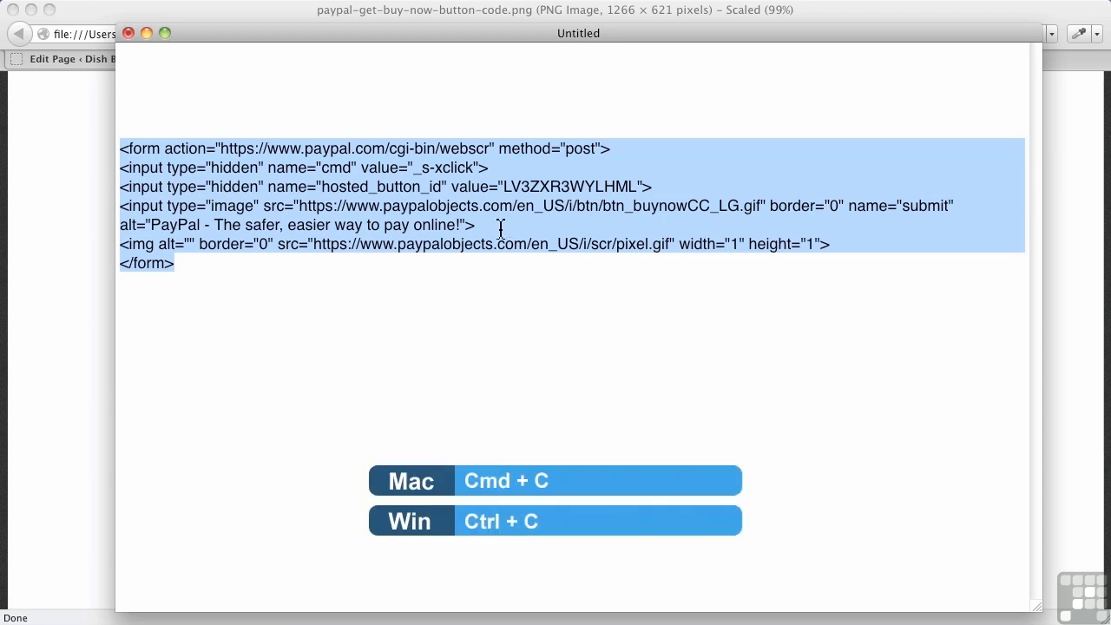
Step: Return to the WordPress Edit Page tab and select the pasted form lines
{"action": "left_click", "coordinate": [99, 273]}
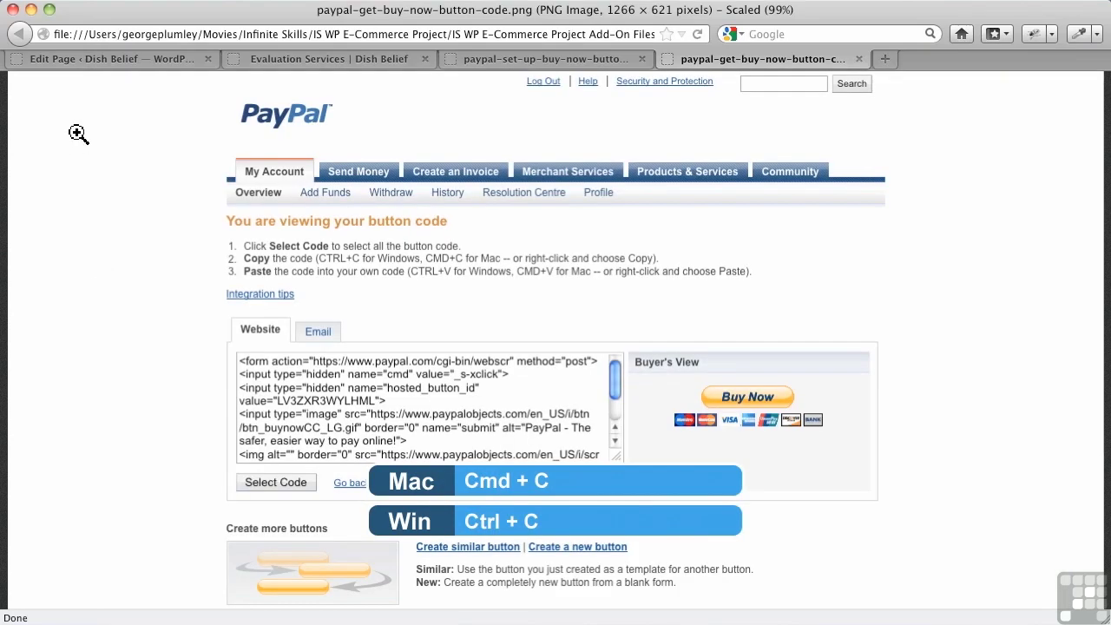
{"action": "left_click", "coordinate": [113, 57]}
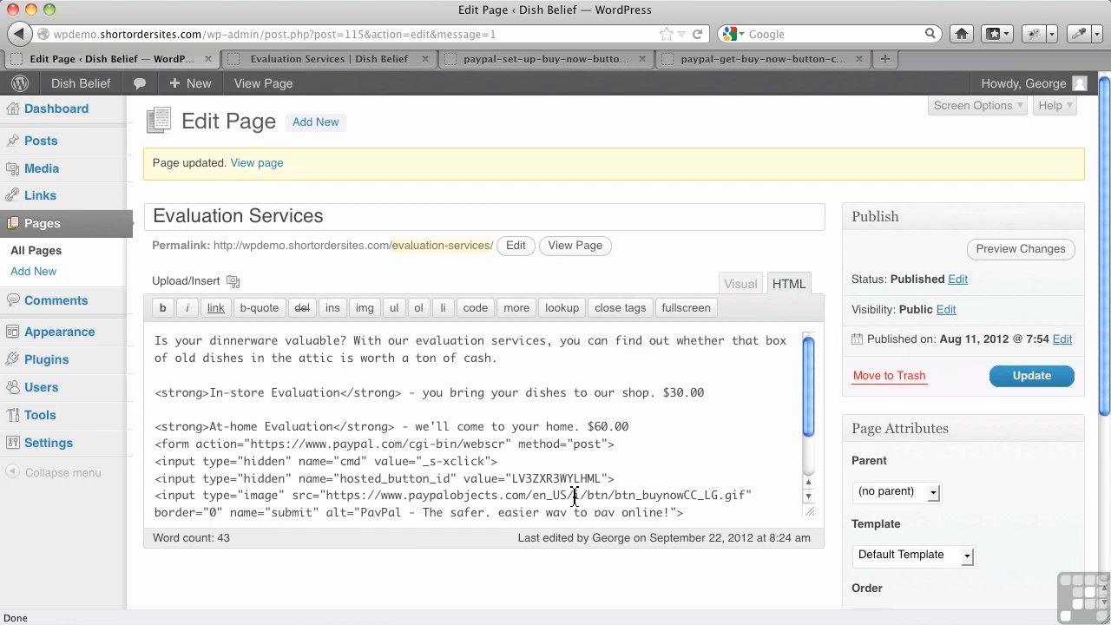
{"action": "left_click_drag", "start_coordinate": [685, 512], "coordinate": [151, 447]}
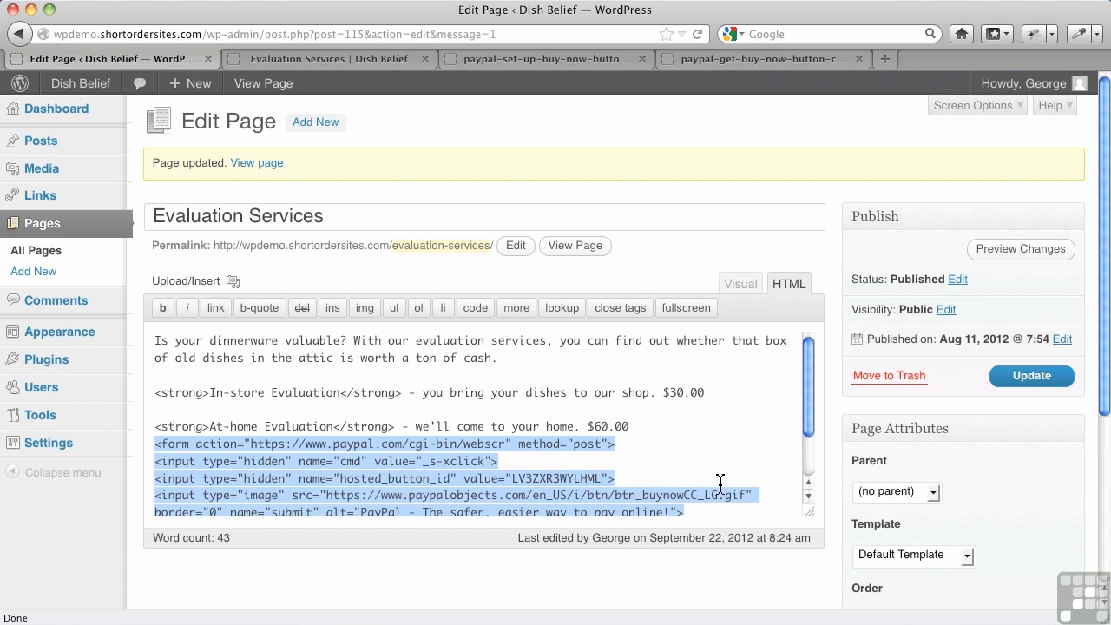
Step: Update the Evaluation Services page again and reload the live page to check it
{"action": "left_click", "coordinate": [746, 441]}
{"action": "left_click", "coordinate": [750, 295]}
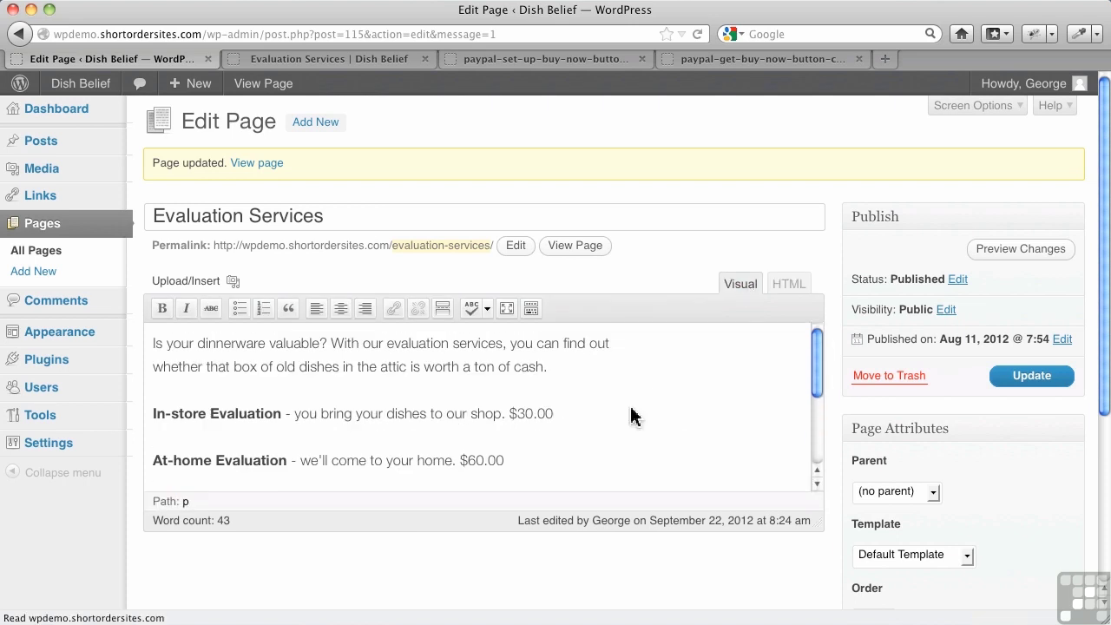
{"action": "scroll", "coordinate": [628, 416], "scroll_direction": "down", "scroll_amount": 4}
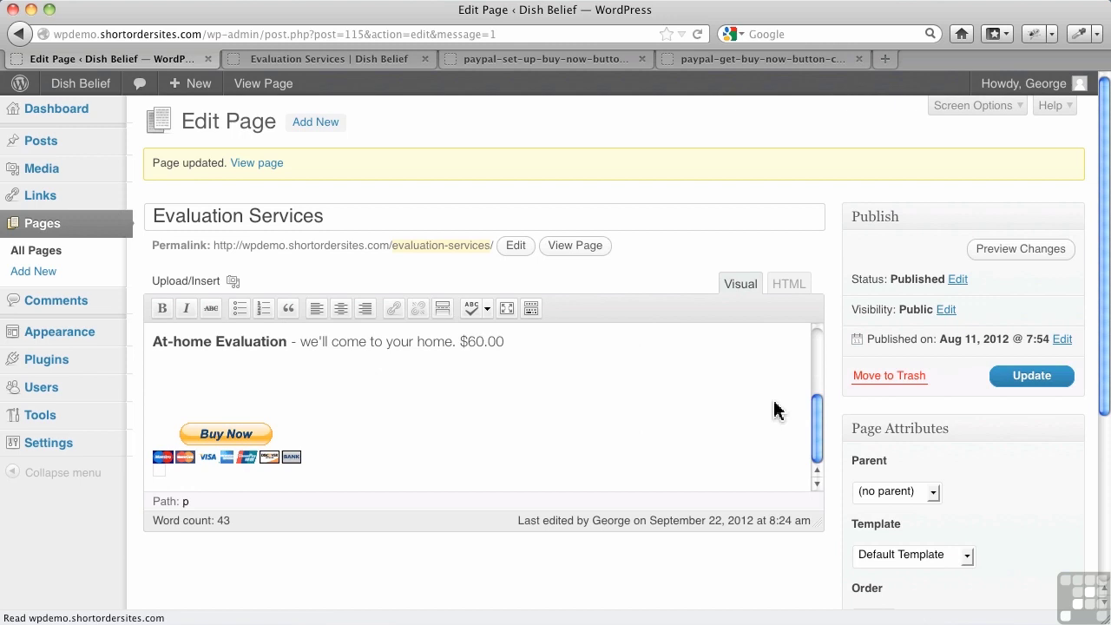
{"action": "left_click", "coordinate": [1042, 387]}
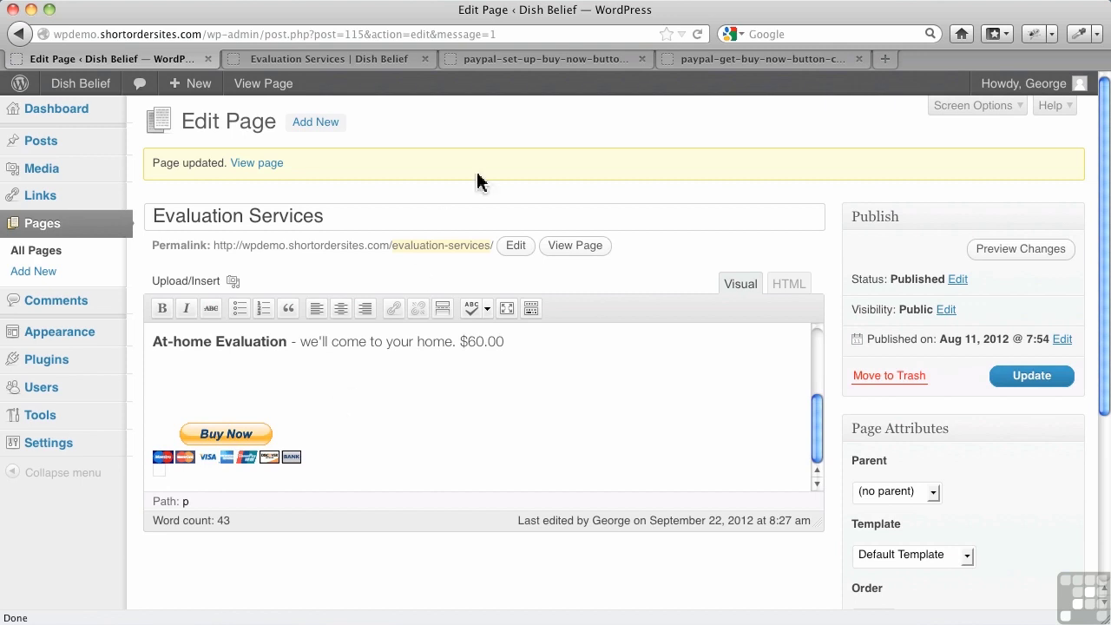
{"action": "left_click", "coordinate": [277, 59]}
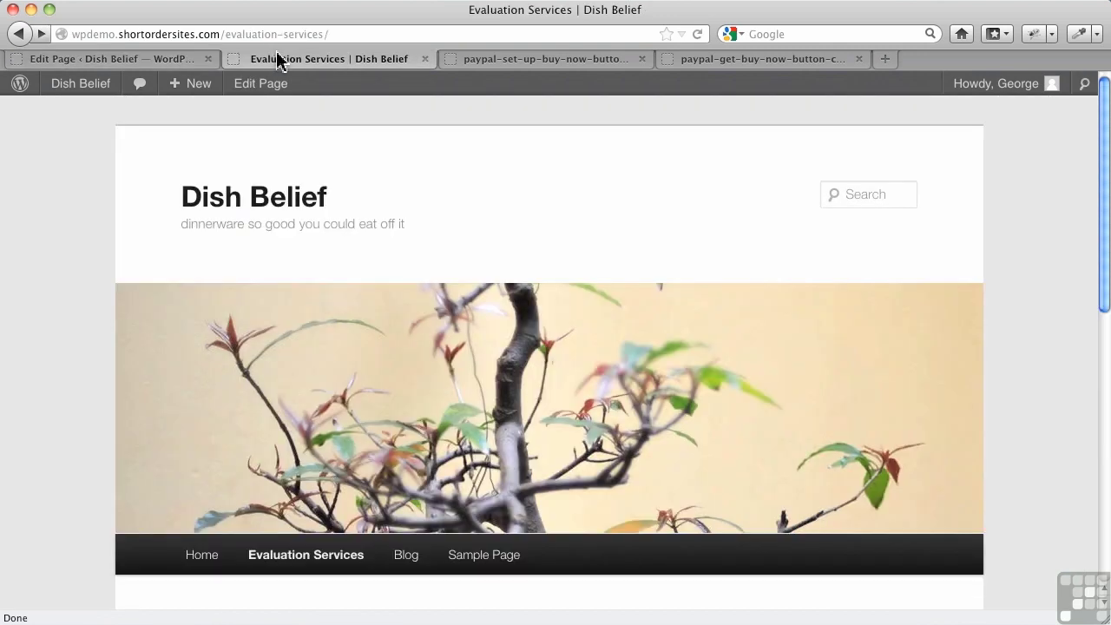
{"action": "left_click", "coordinate": [697, 34]}
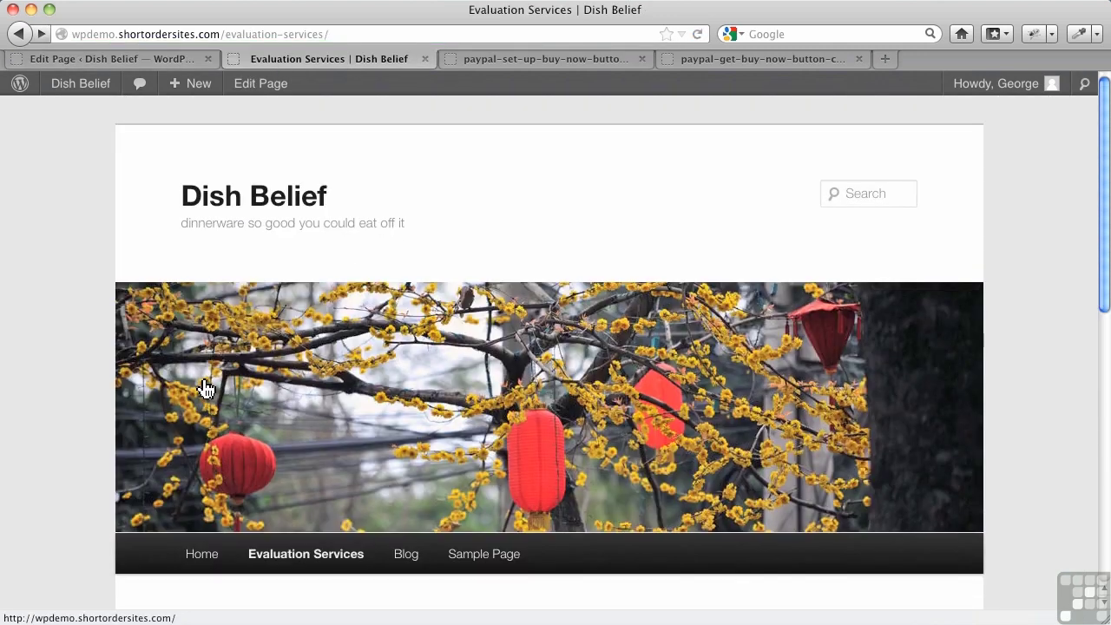
{"action": "scroll", "coordinate": [203, 387], "scroll_direction": "down", "scroll_amount": 10}
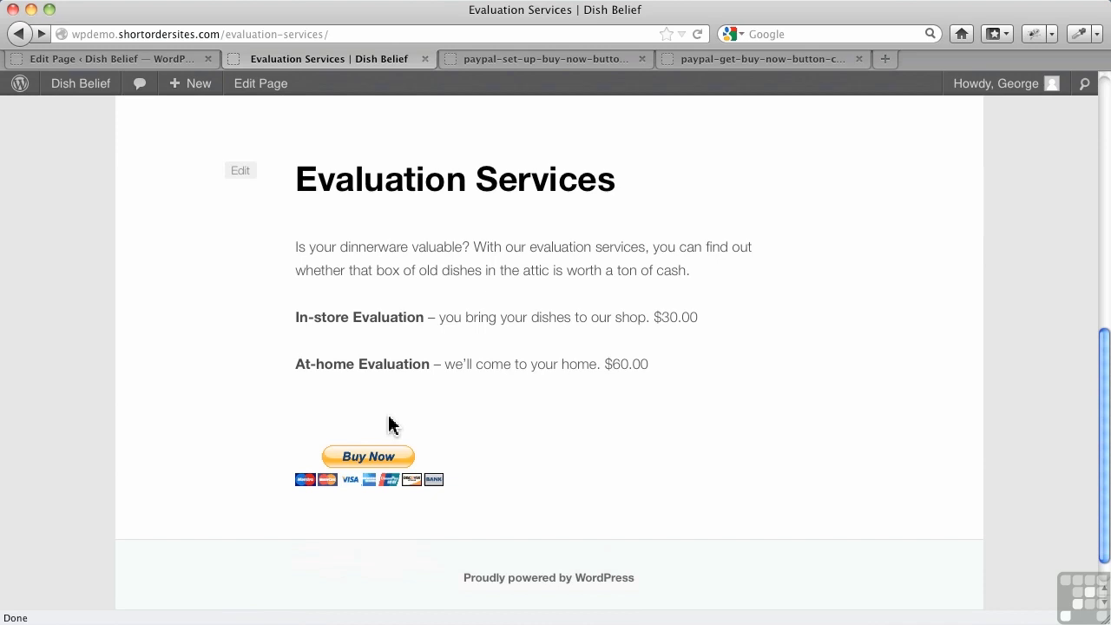
Step: View the page's PayPal form code in the editor's HTML mode
{"action": "left_click", "coordinate": [139, 66]}
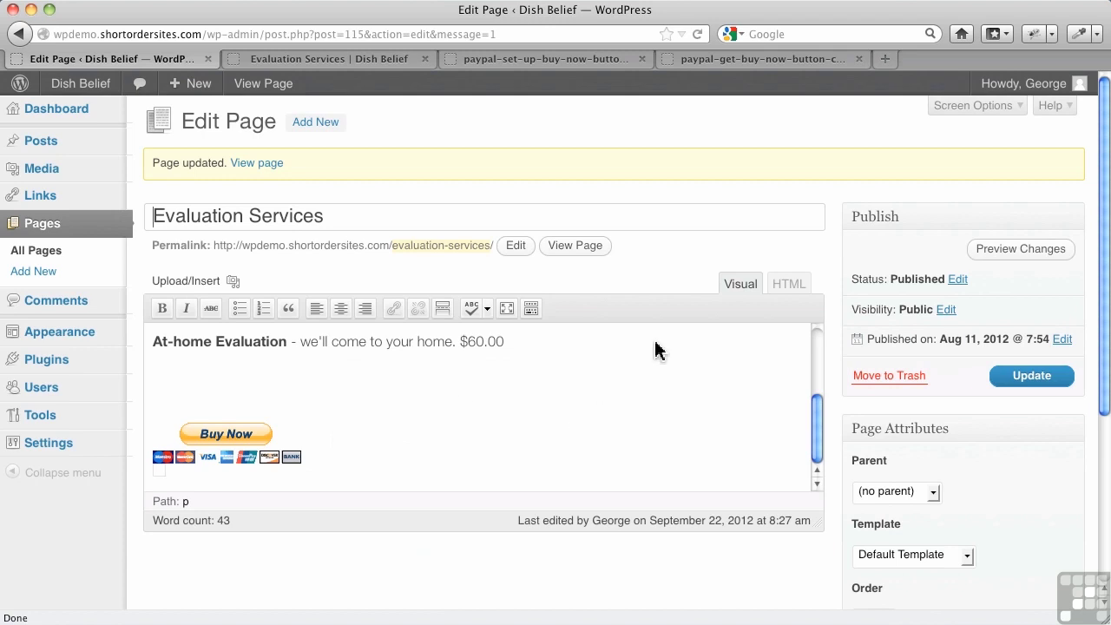
{"action": "left_click", "coordinate": [786, 286]}
{"action": "scroll", "coordinate": [543, 384], "scroll_direction": "down", "scroll_amount": 3}
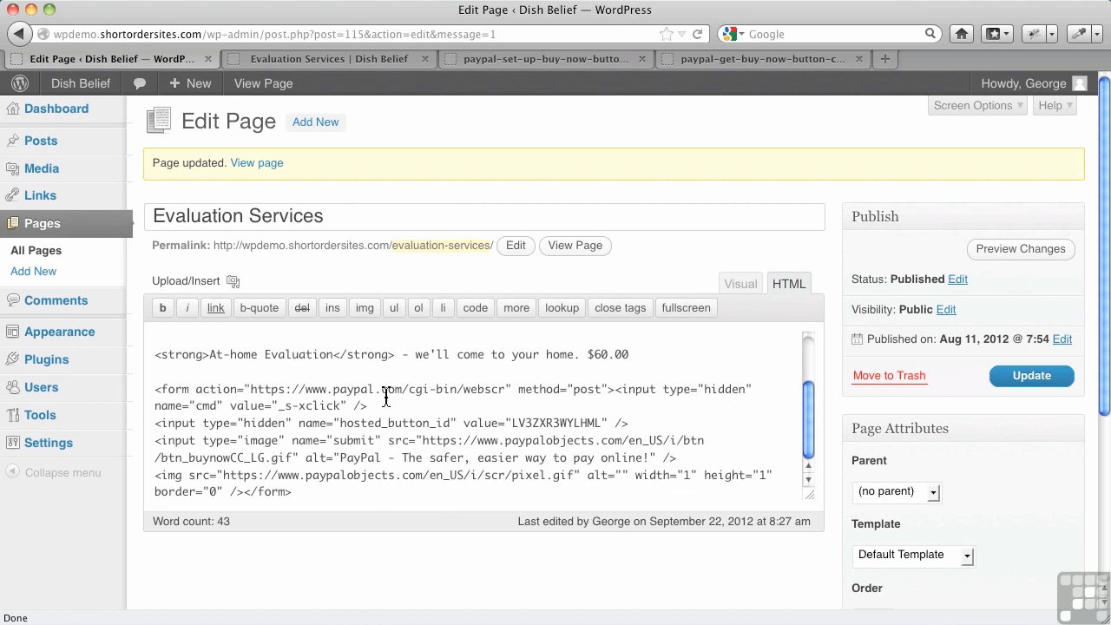
Step: Inspect the live Buy Now button in Firebug, expanding the form to reveal line breaks between inputs
{"action": "left_click", "coordinate": [319, 62]}
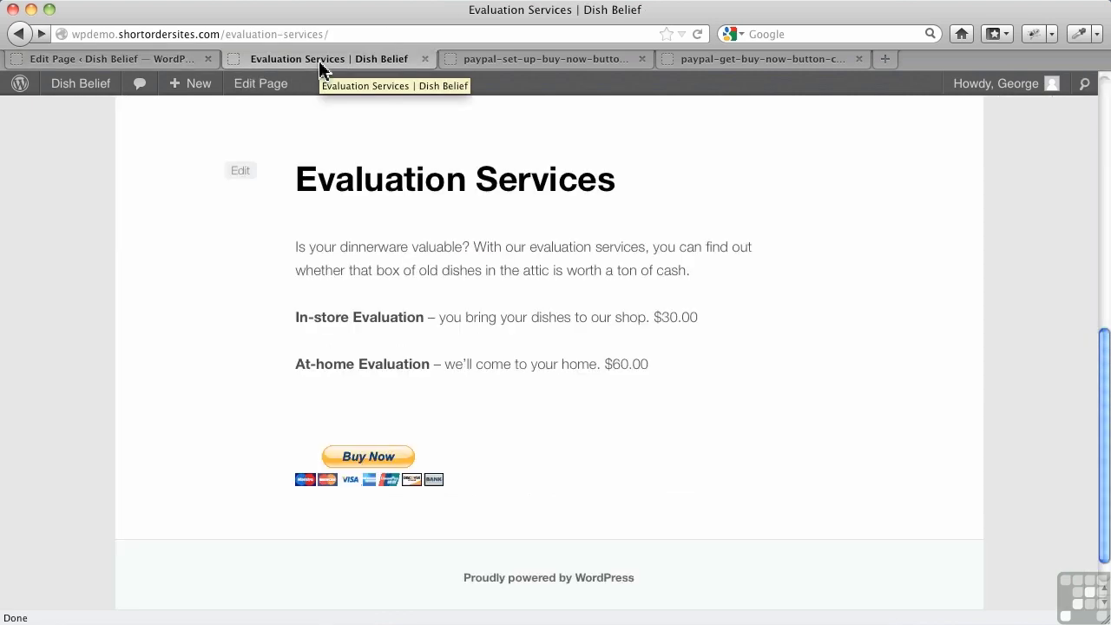
{"action": "right_click", "coordinate": [393, 424]}
{"action": "left_click", "coordinate": [449, 410]}
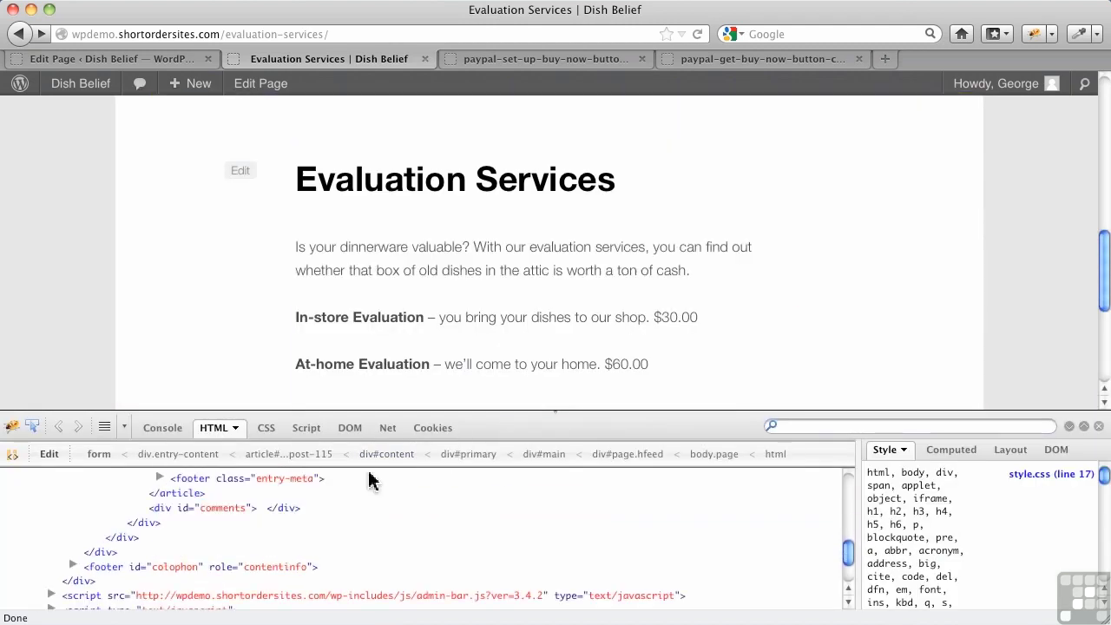
{"action": "left_click", "coordinate": [180, 489]}
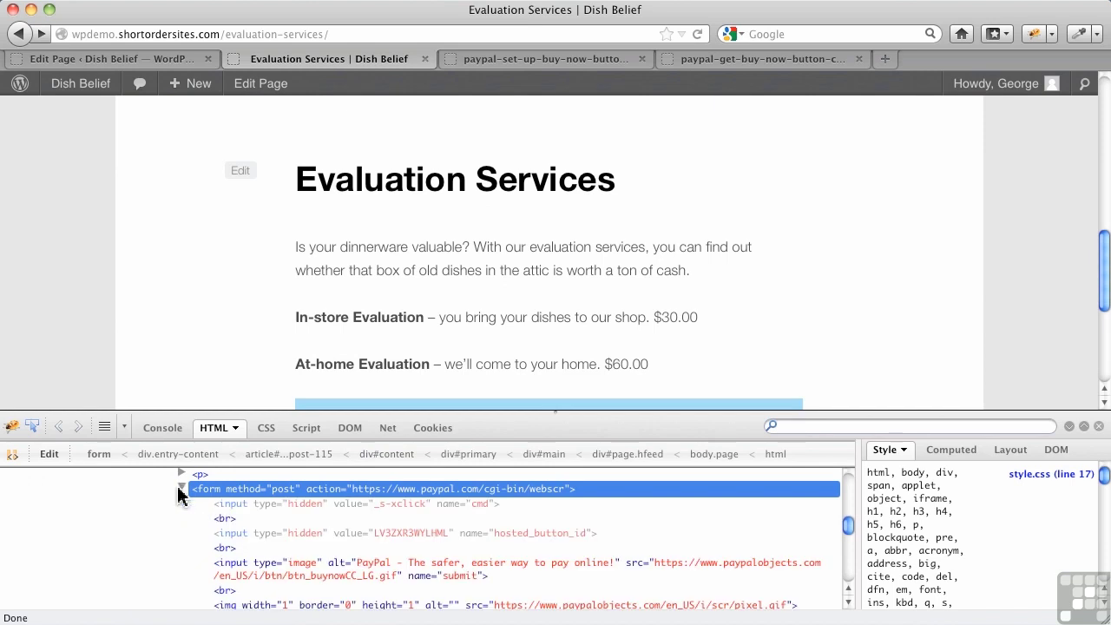
{"action": "scroll", "coordinate": [506, 326], "scroll_direction": "down", "scroll_amount": 3}
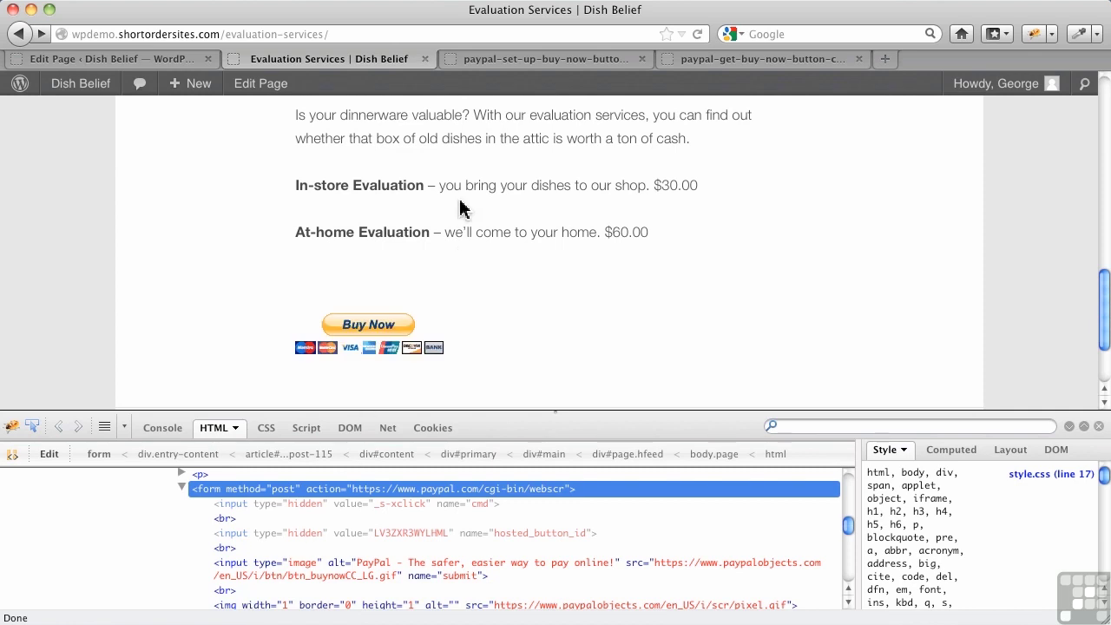
{"action": "left_click", "coordinate": [154, 58]}
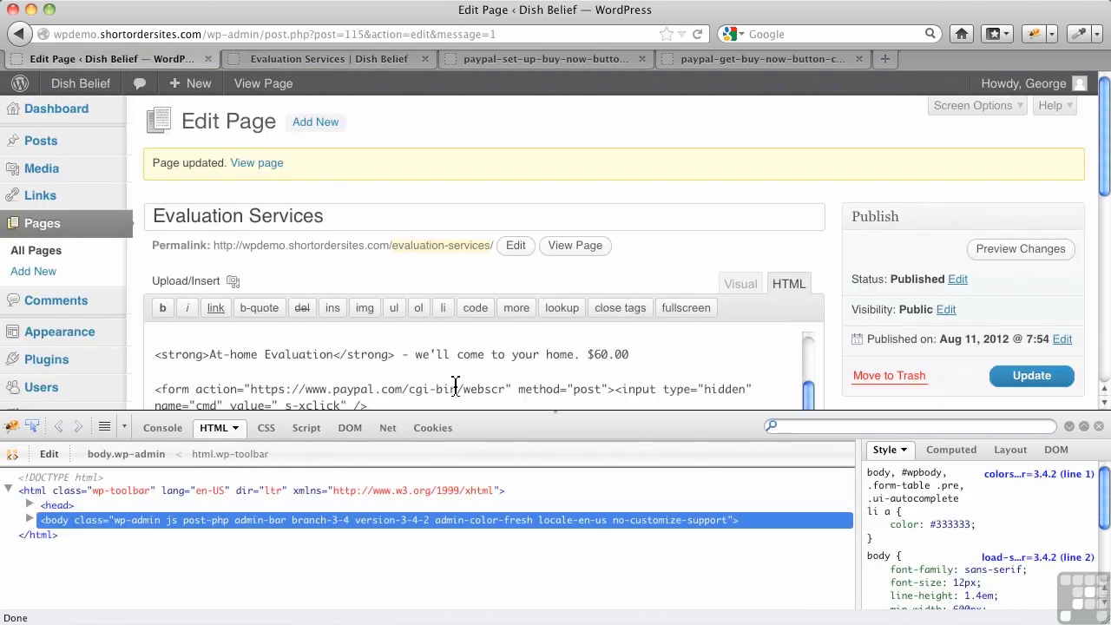
Step: Remove the line breaks before the hosted_button_id, image input and pixel img lines
{"action": "left_click", "coordinate": [1098, 426]}
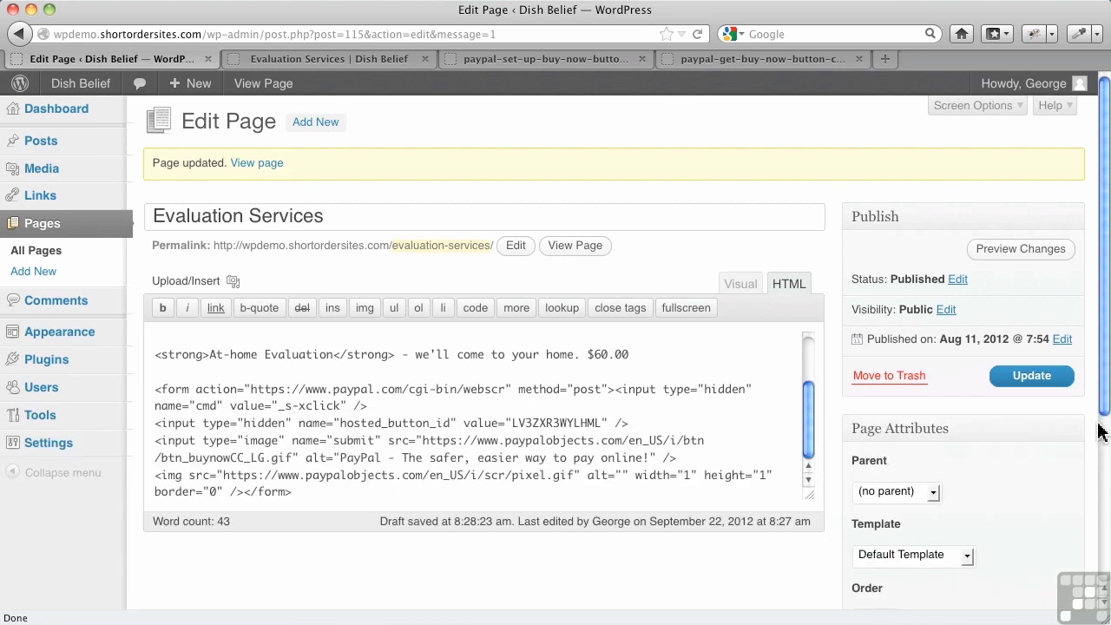
{"action": "left_click", "coordinate": [153, 424]}
{"action": "key", "text": "BackSpace"}
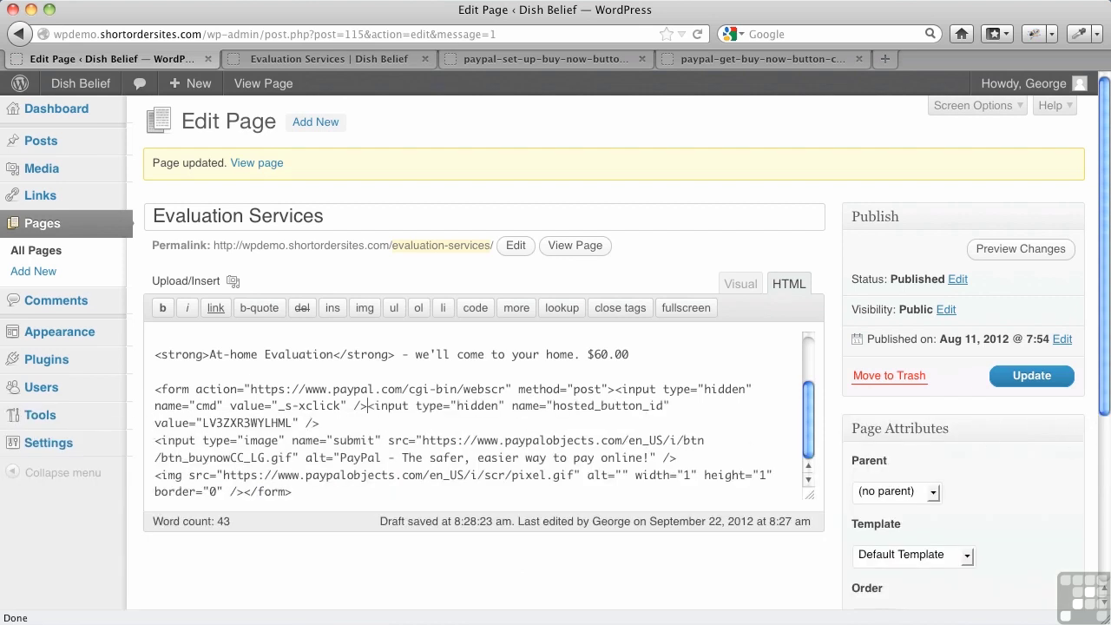
{"action": "left_click", "coordinate": [156, 441]}
{"action": "key", "text": "BackSpace"}
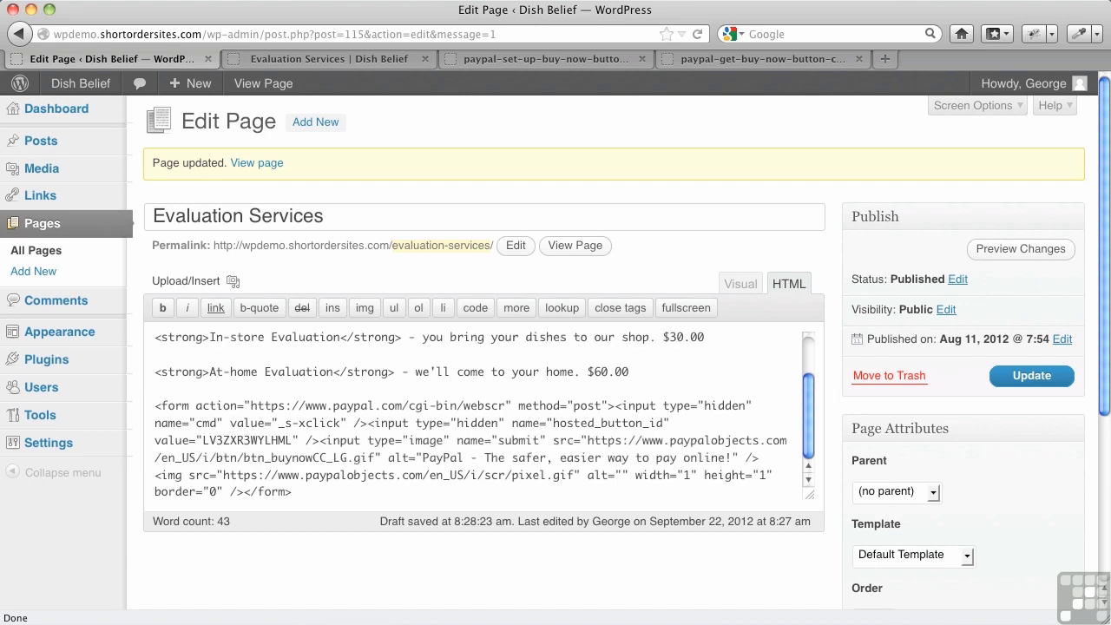
{"action": "left_click", "coordinate": [153, 476]}
{"action": "key", "text": "BackSpace"}
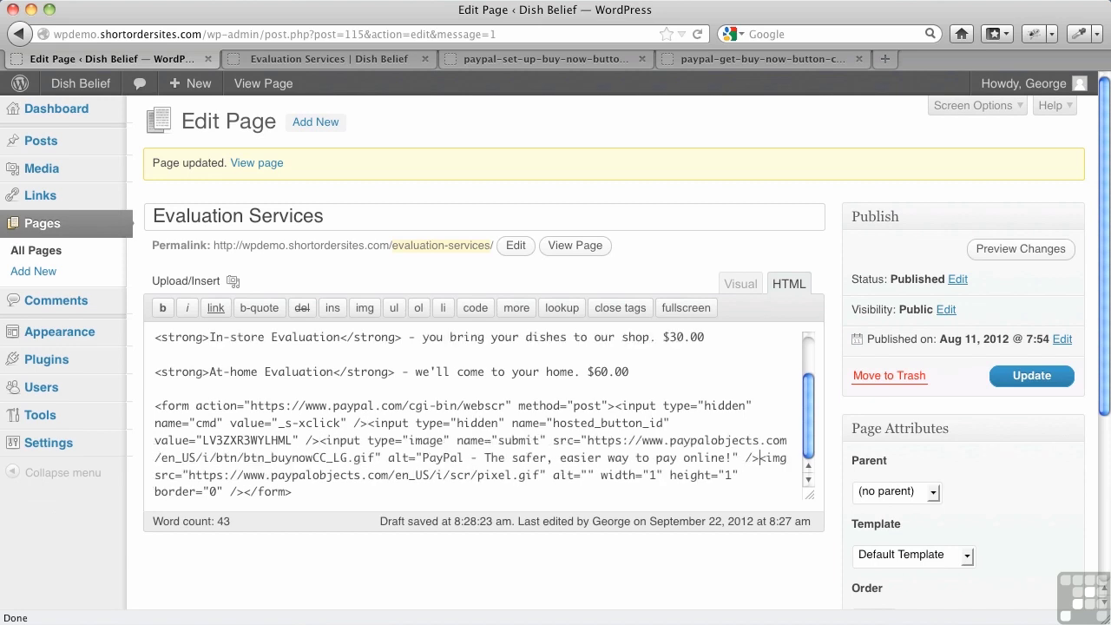
Step: Update the page and reload the live Evaluation Services page to see the gap gone
{"action": "left_click", "coordinate": [1017, 385]}
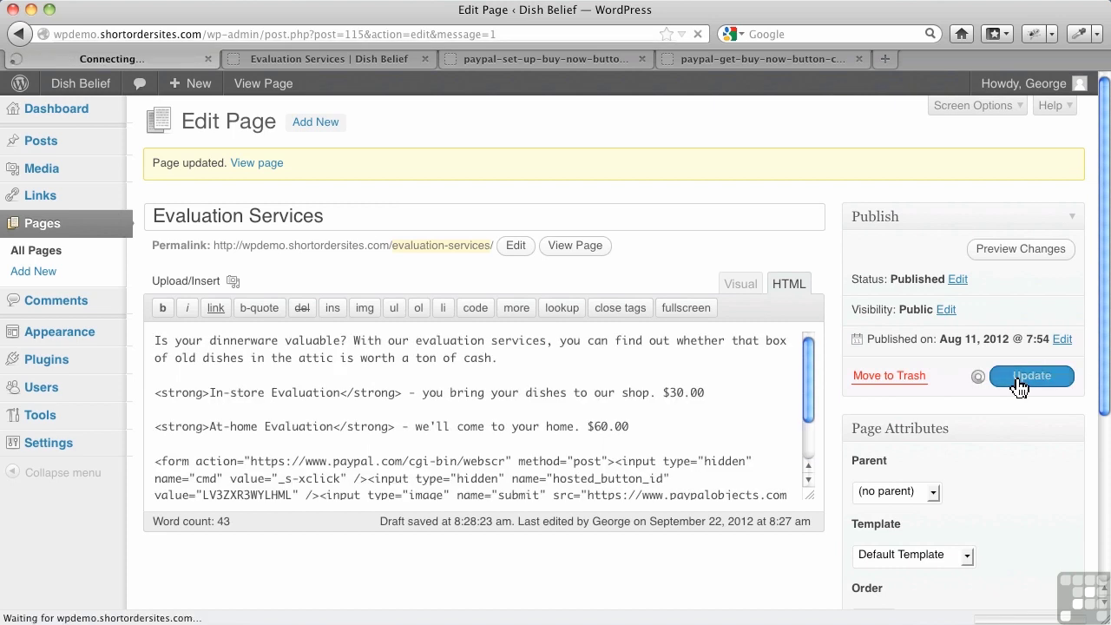
{"action": "left_click", "coordinate": [367, 61]}
{"action": "left_click", "coordinate": [699, 33]}
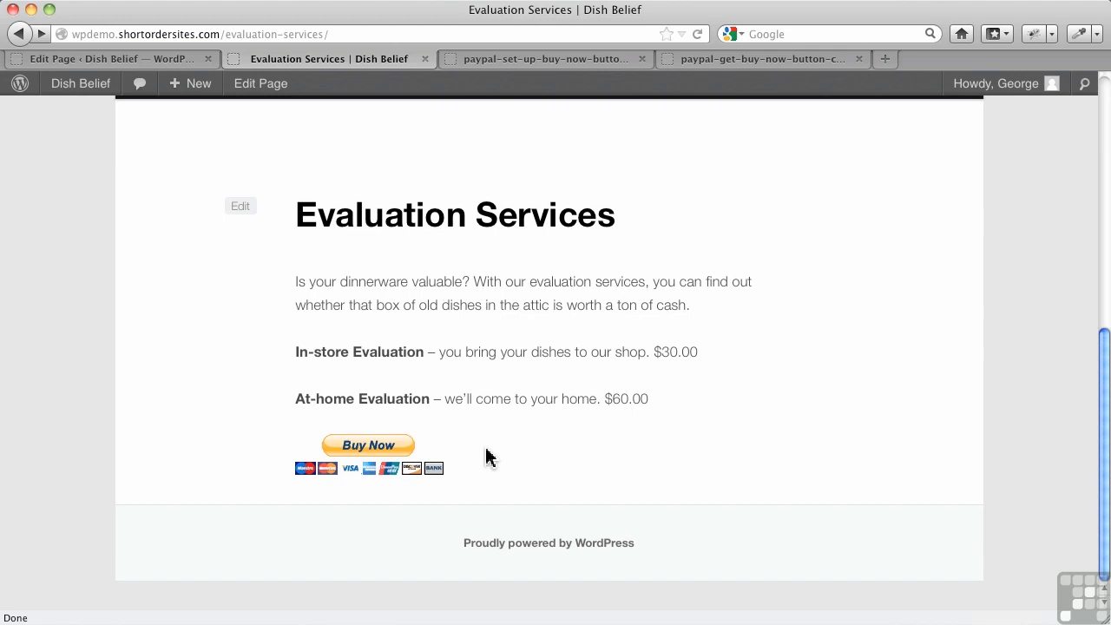
Step: Compare the editor with the live page, then select the pixel img and closing </form> code
{"action": "left_click", "coordinate": [177, 62]}
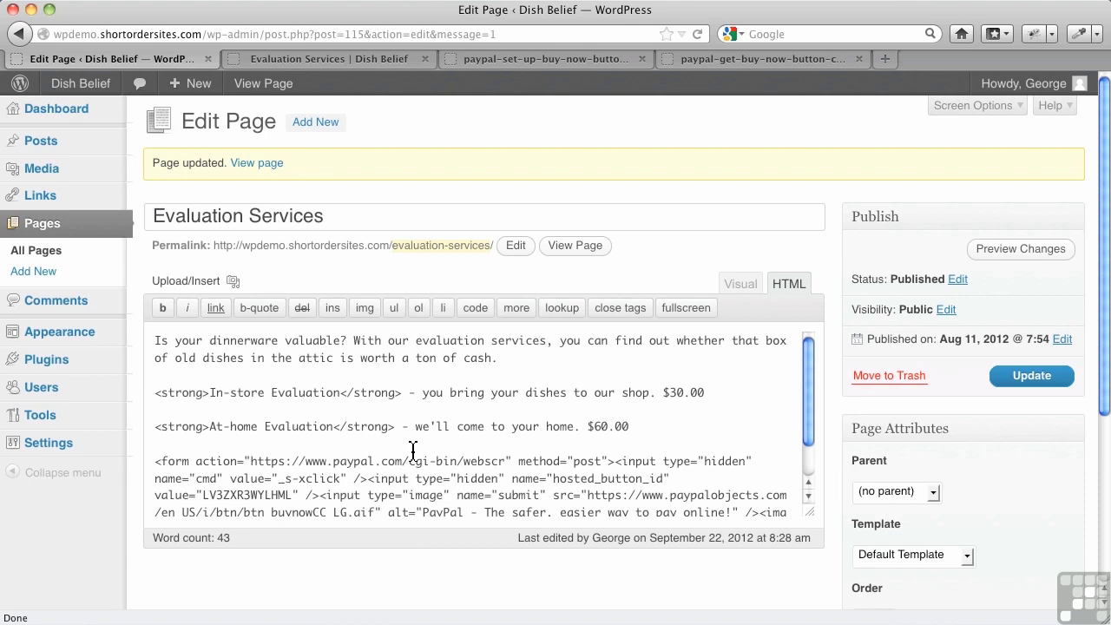
{"action": "scroll", "coordinate": [413, 451], "scroll_direction": "down", "scroll_amount": 2}
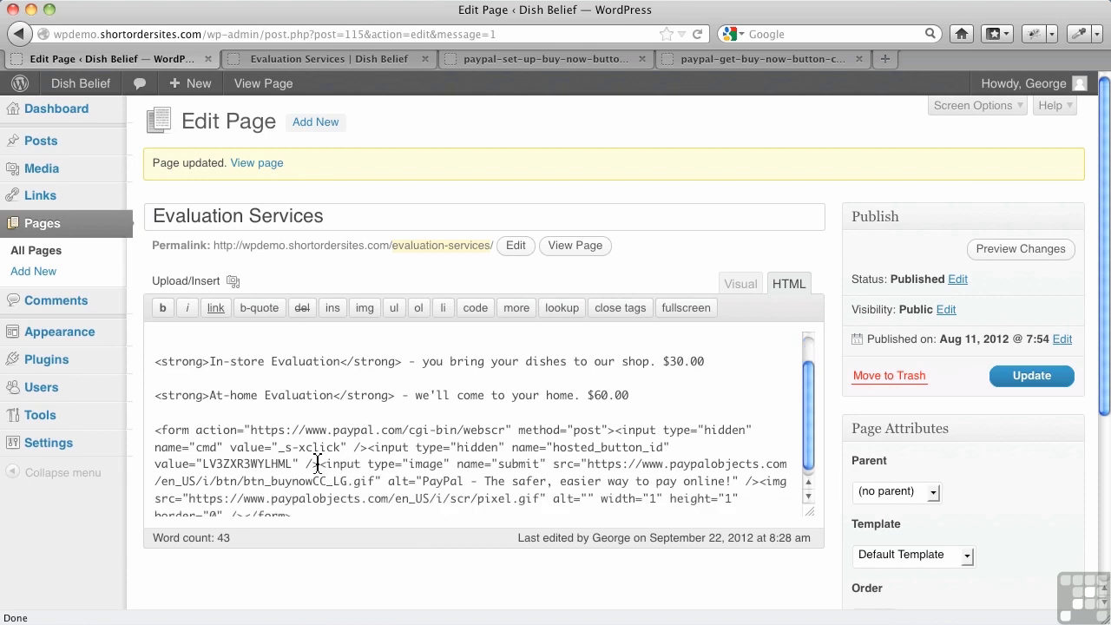
{"action": "scroll", "coordinate": [315, 461], "scroll_direction": "down", "scroll_amount": 1}
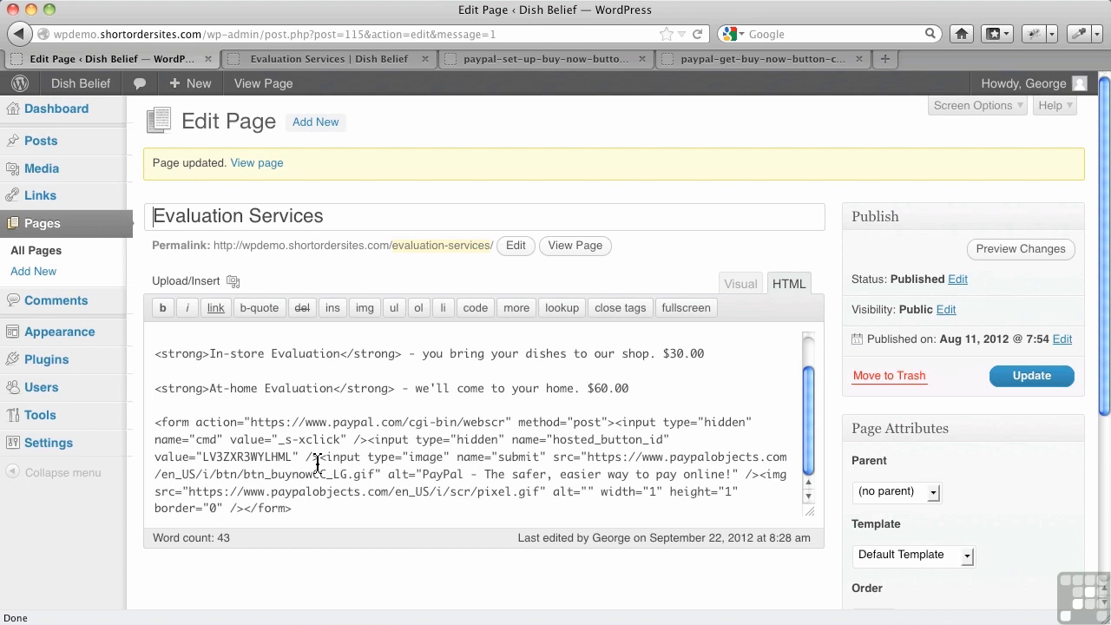
{"action": "left_click", "coordinate": [342, 61]}
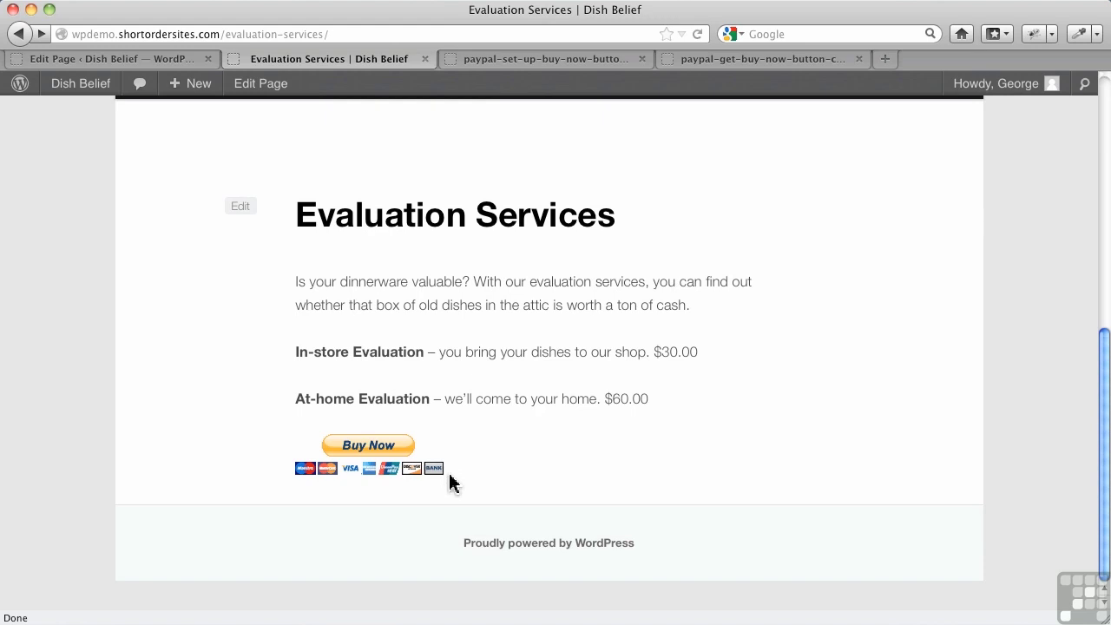
{"action": "left_click", "coordinate": [159, 59]}
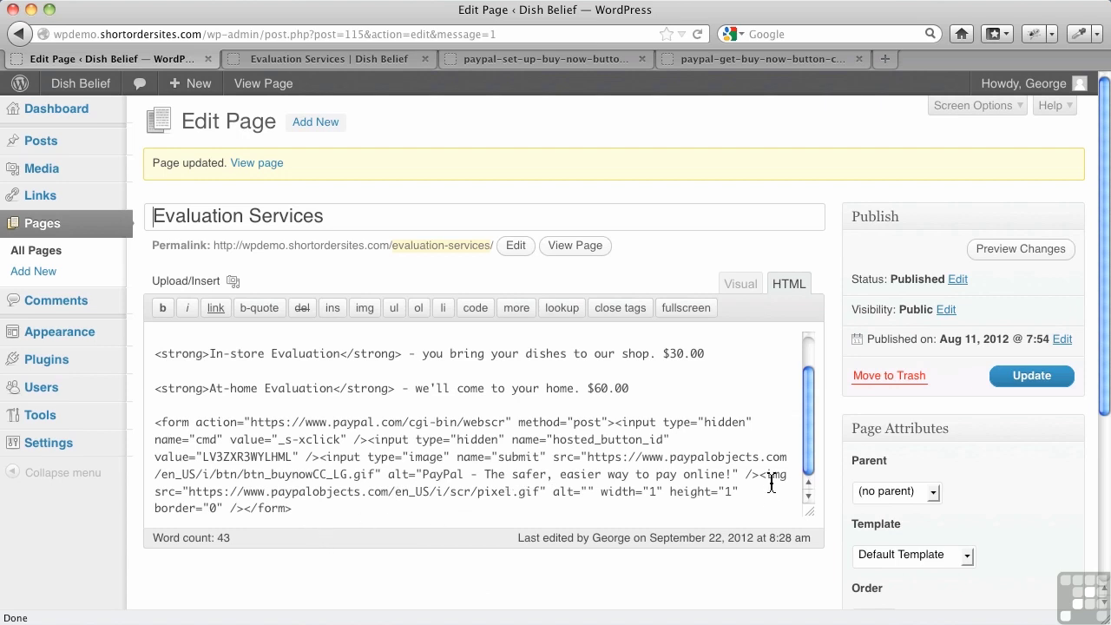
{"action": "left_click_drag", "start_coordinate": [760, 474], "coordinate": [786, 515]}
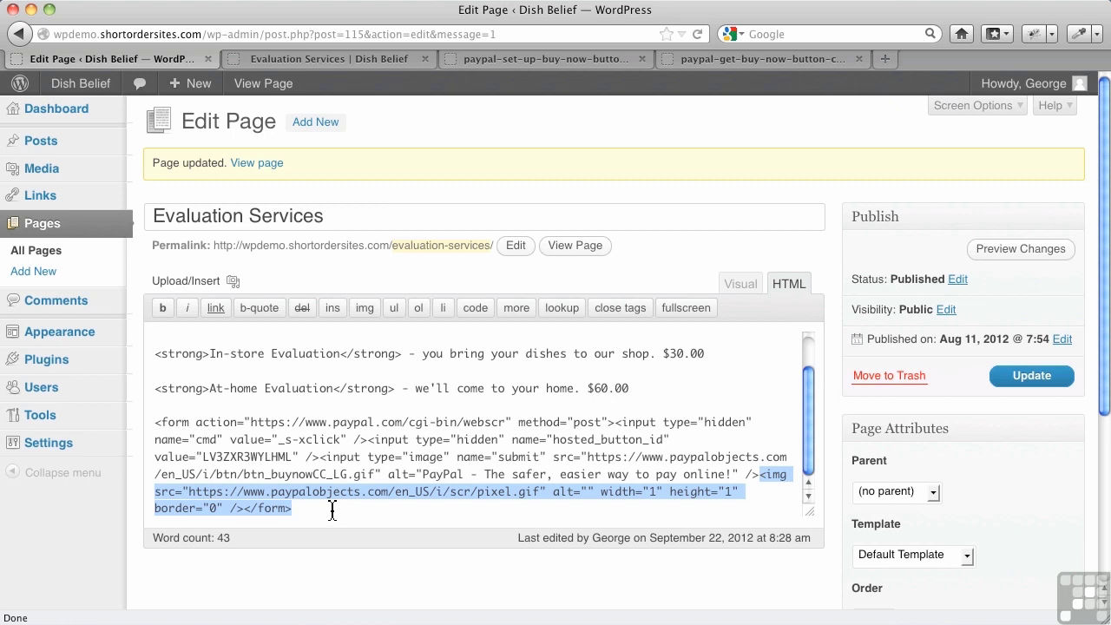
Step: Add a Text widget to the Main Sidebar holding the PayPal Buy Now form code and save it
{"action": "mouse_move", "coordinate": [57, 347]}
{"action": "left_click", "coordinate": [140, 352]}
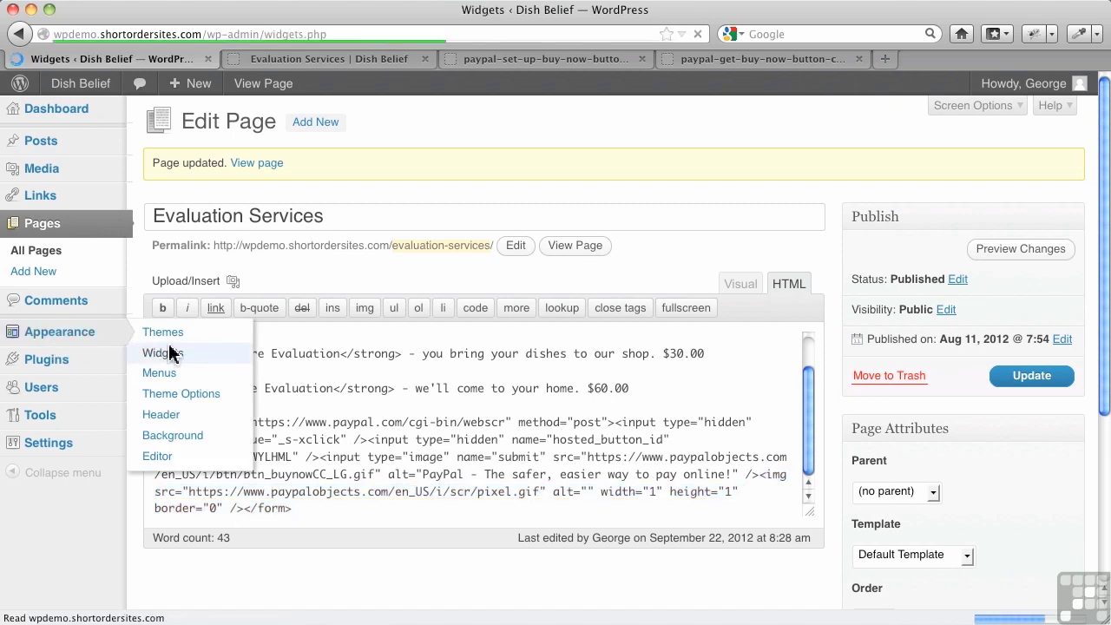
{"action": "scroll", "coordinate": [595, 420], "scroll_direction": "down", "scroll_amount": 3}
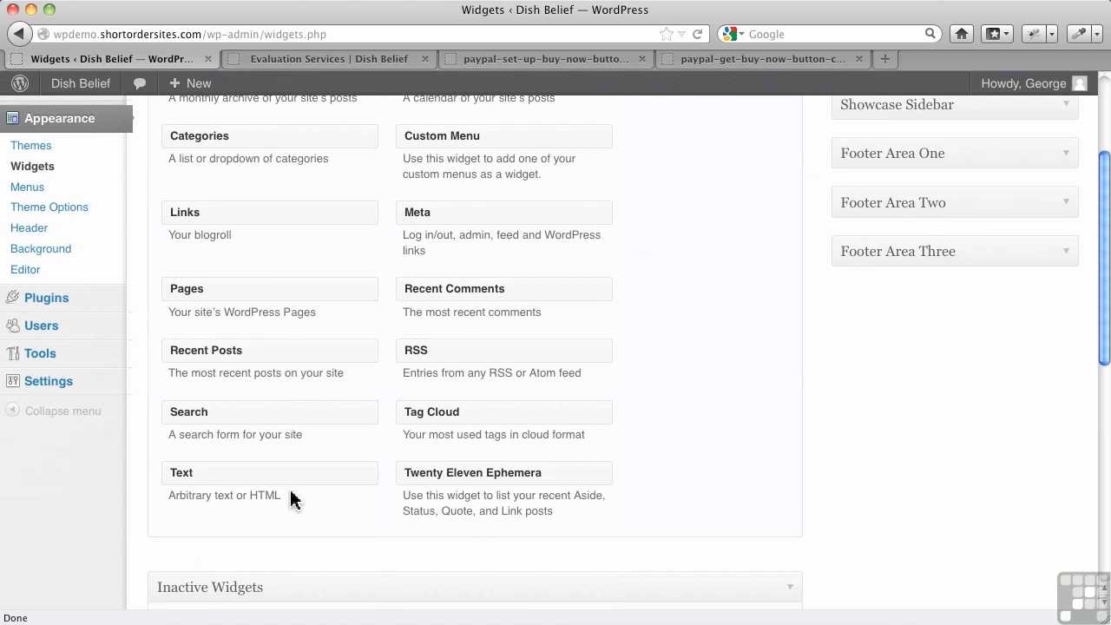
{"action": "left_click_drag", "start_coordinate": [261, 480], "coordinate": [934, 197]}
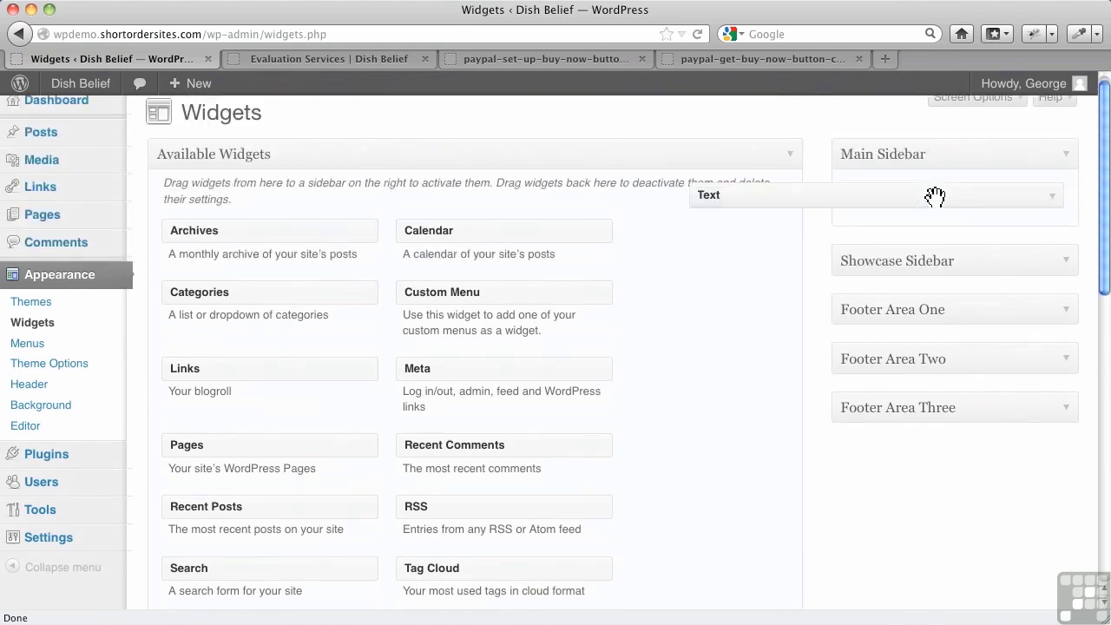
{"action": "left_click", "coordinate": [849, 299]}
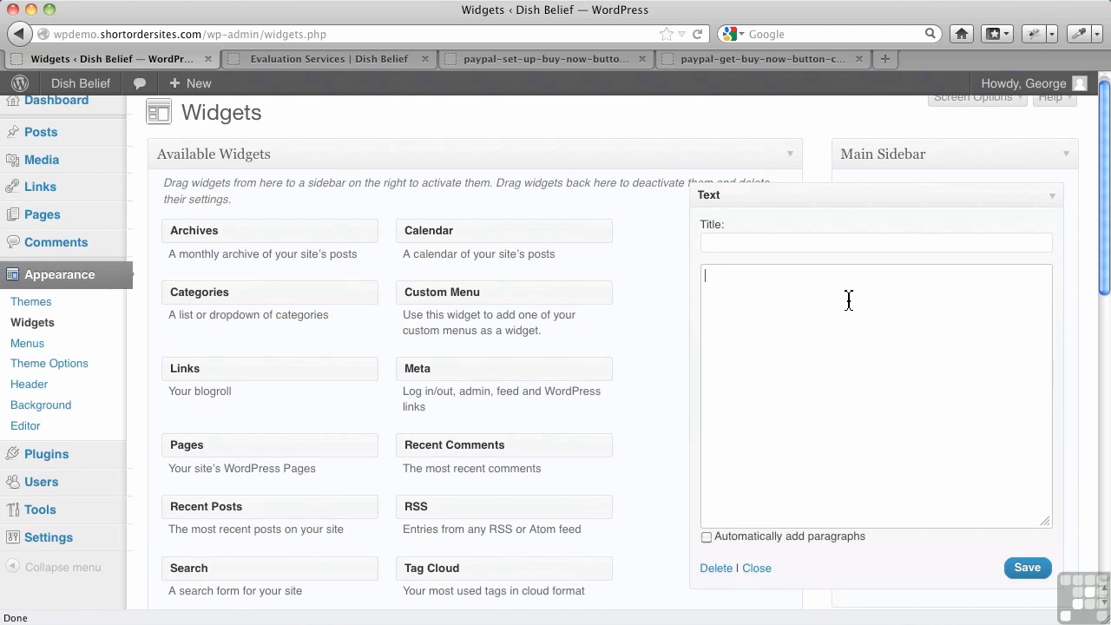
{"action": "type", "text": "<form action=\"https://www.paypal.com/cgi-bin/webscr\" method=\"post\"> <input type=\"hidden\" name=\"cmd\" value=\"_s-xclick\"> <input type=\"hidden\" name=\"hosted_button_id\" value=\"LV3ZXR3WYLHML\"> <input type=\"image\" src=\"https://www.paypalobjects.com/en_US/i/btn/btn_buynowCC_LG.gif\" border=\"0\" name=\"submit\" alt=\"PayPal - The safer, easier way to pay online!\"> <img alt=\"\" border=\"0\" src=\"https://www.paypalobjects.com/en_US/i/scr/pixel.gif\" width=\"1\" height=\"1\"> </form>"}
{"action": "left_click", "coordinate": [1032, 573]}
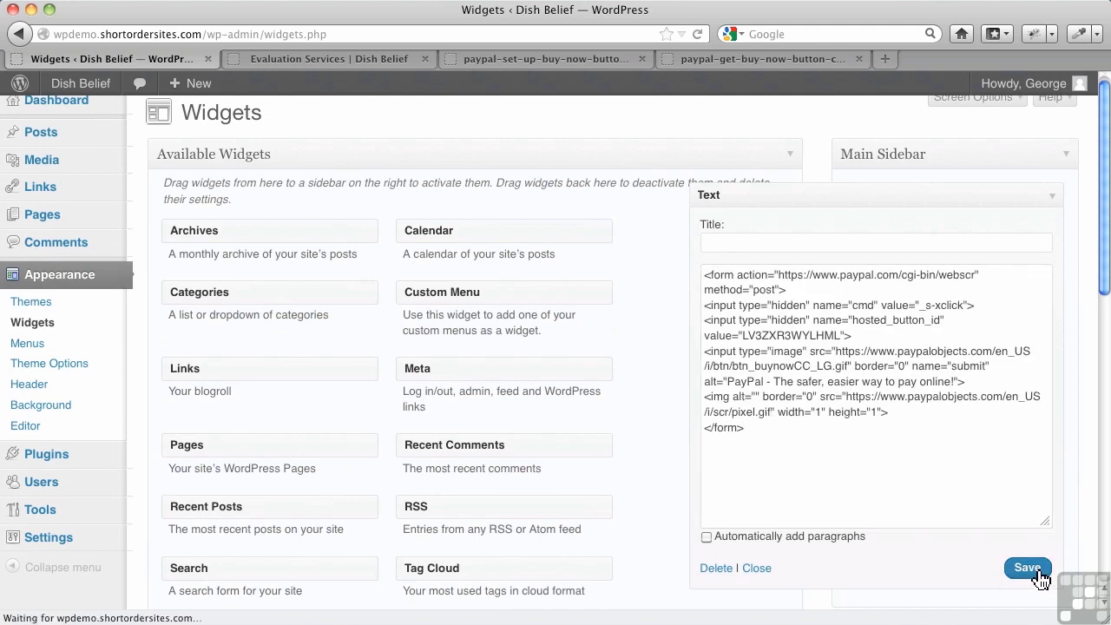
{"action": "left_click", "coordinate": [317, 59]}
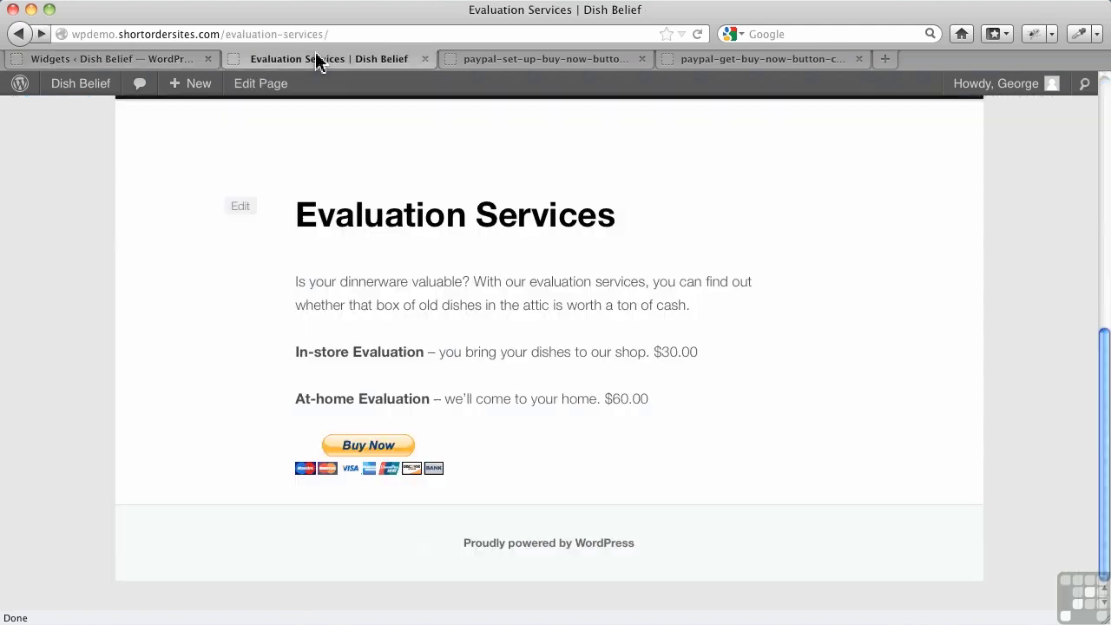
{"action": "scroll", "coordinate": [316, 275], "scroll_direction": "up", "scroll_amount": 5}
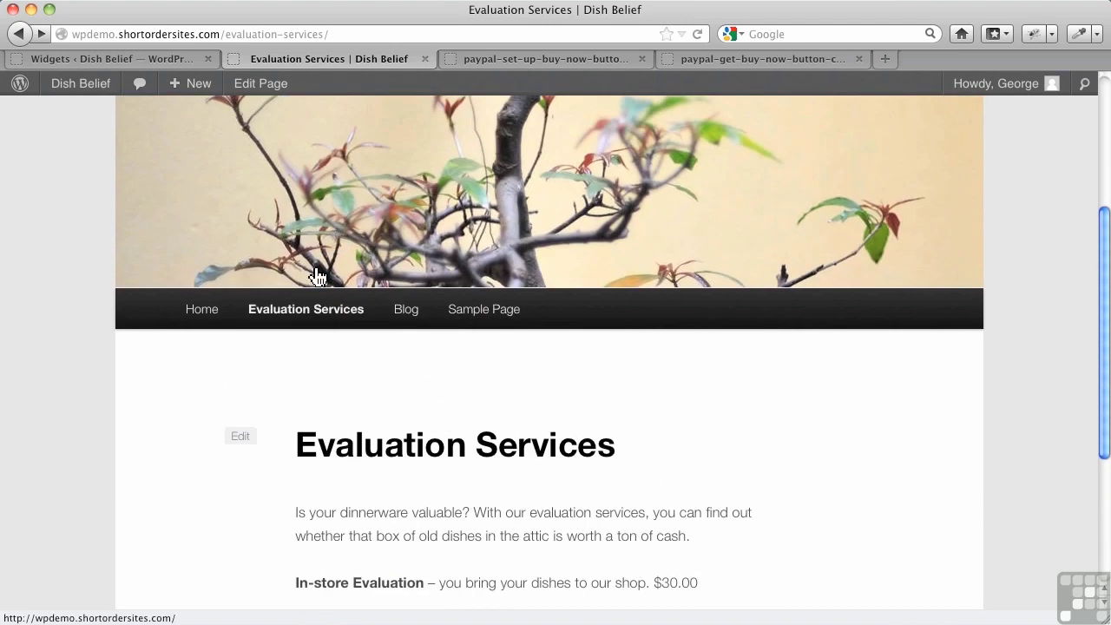
{"action": "left_click", "coordinate": [404, 323]}
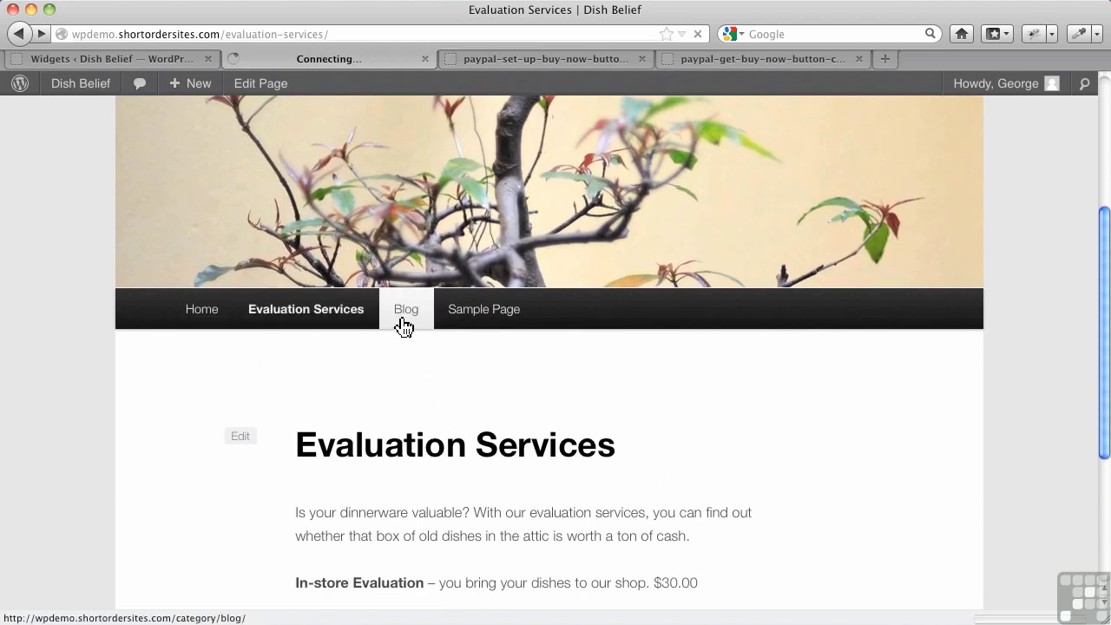
{"action": "scroll", "coordinate": [621, 400], "scroll_direction": "down", "scroll_amount": 5}
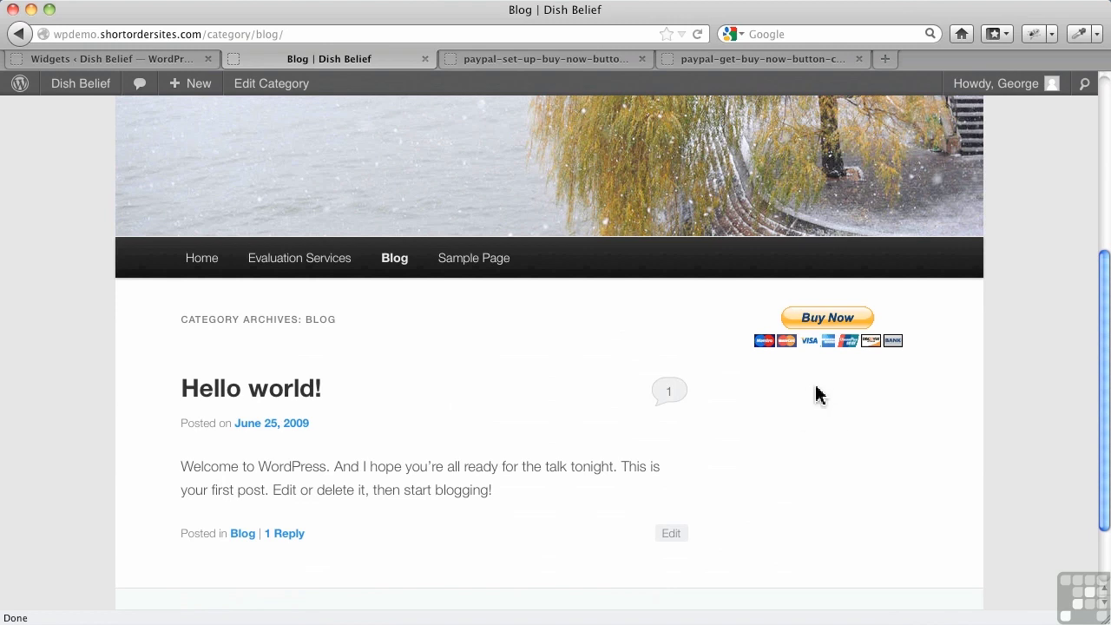
{"action": "left_click", "coordinate": [156, 61]}
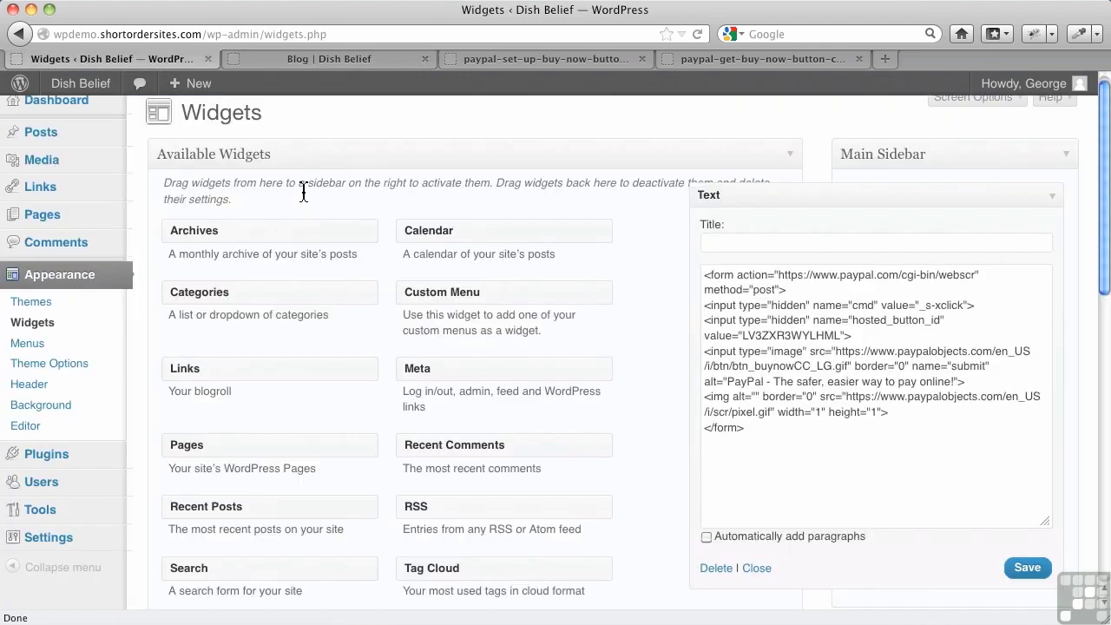